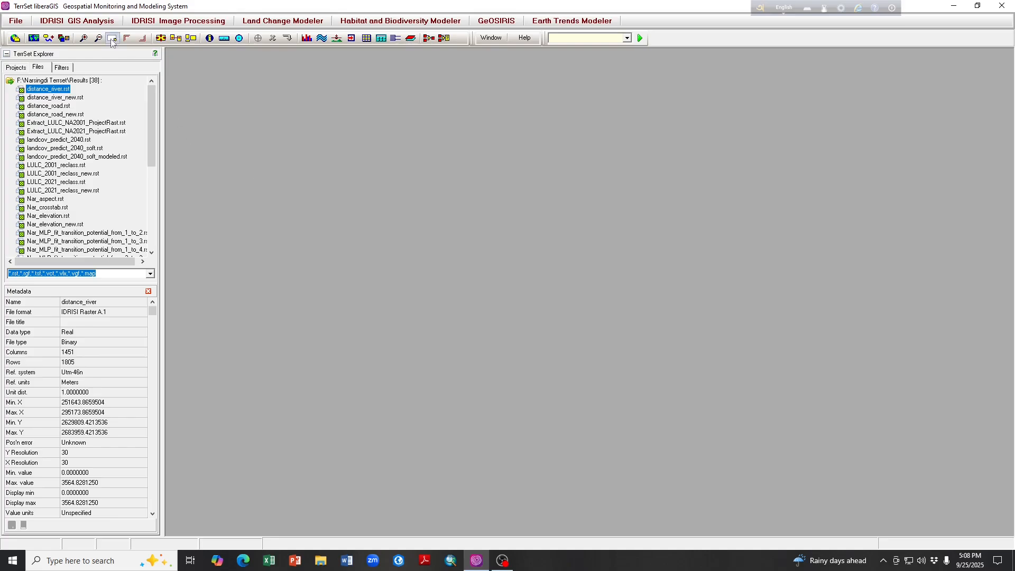
Set up an Idrisi to GeoTIFF/Tiff export with landcov_predict_2040 from the Results folder as the input raster.
click(17, 23)
mouse_move(49, 52)
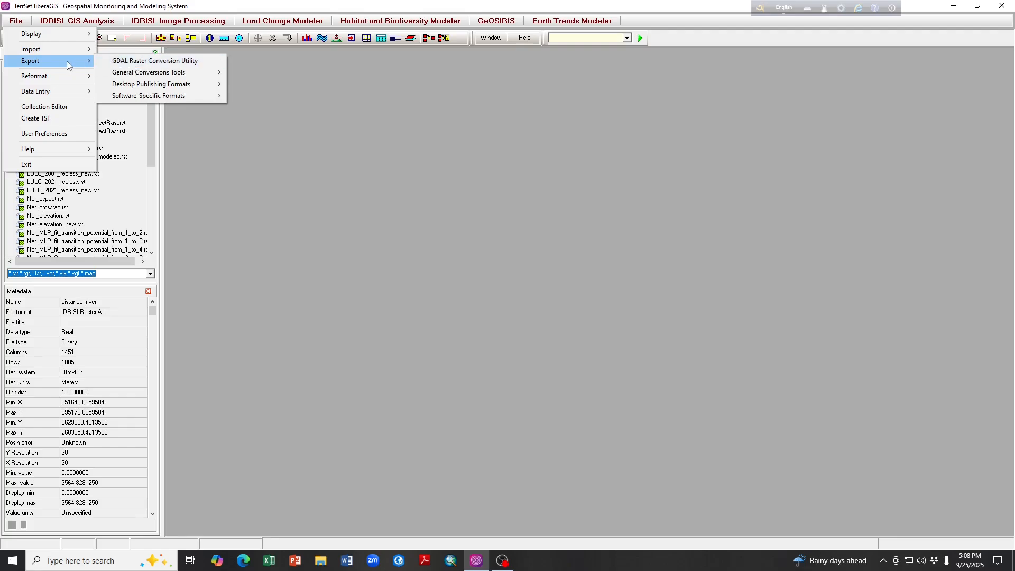
mouse_move(190, 85)
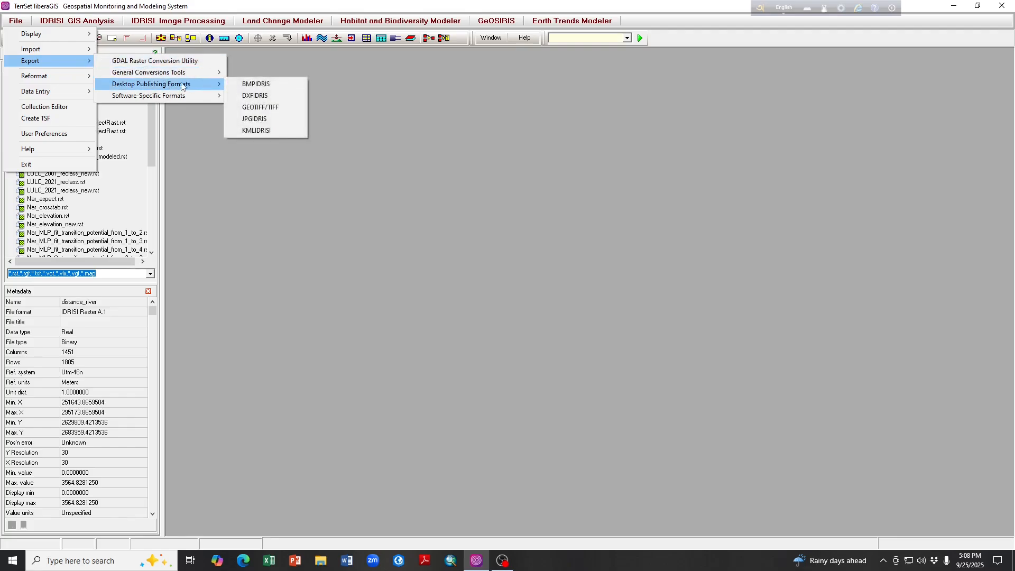
click(259, 107)
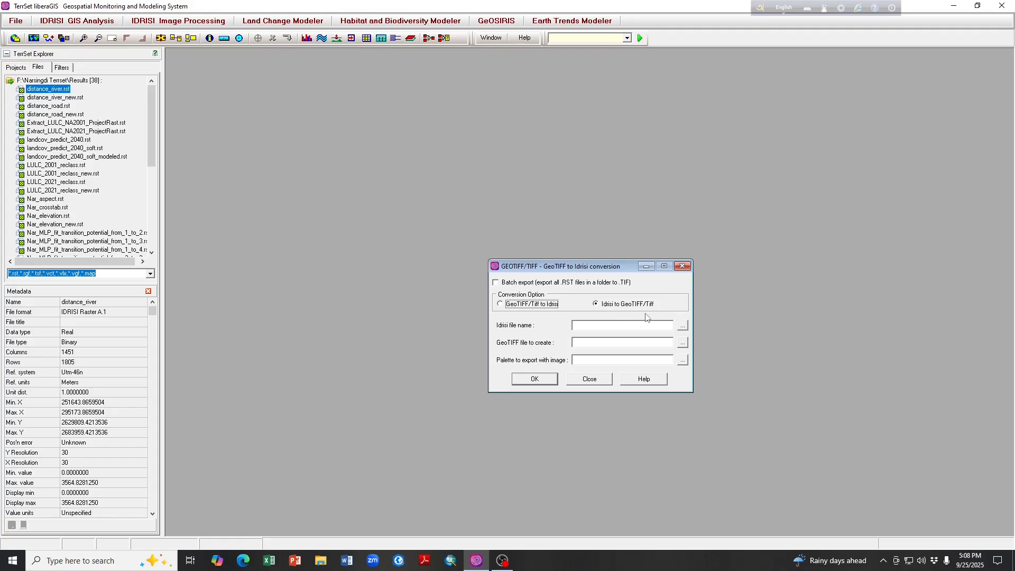
click(683, 325)
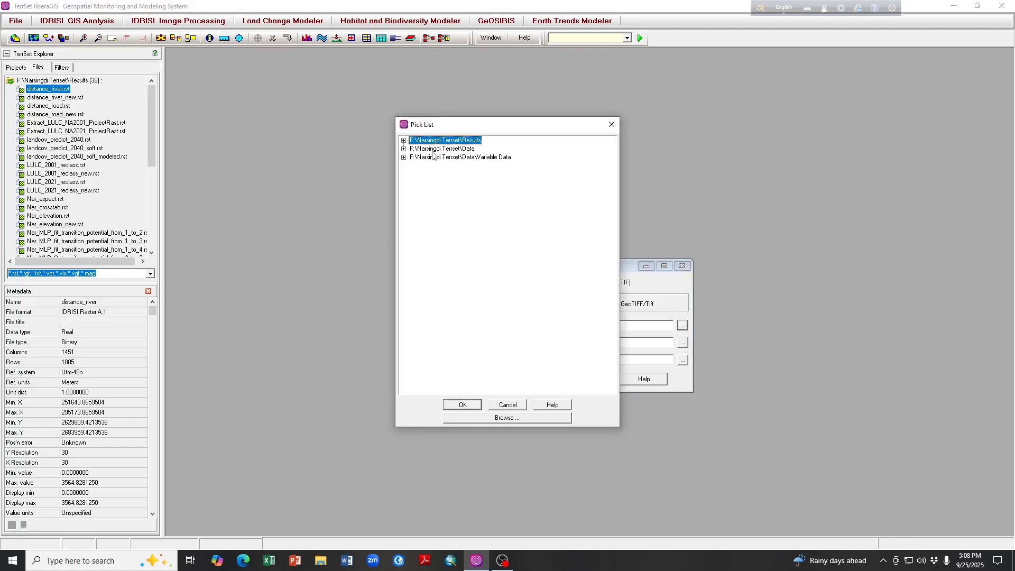
click(404, 141)
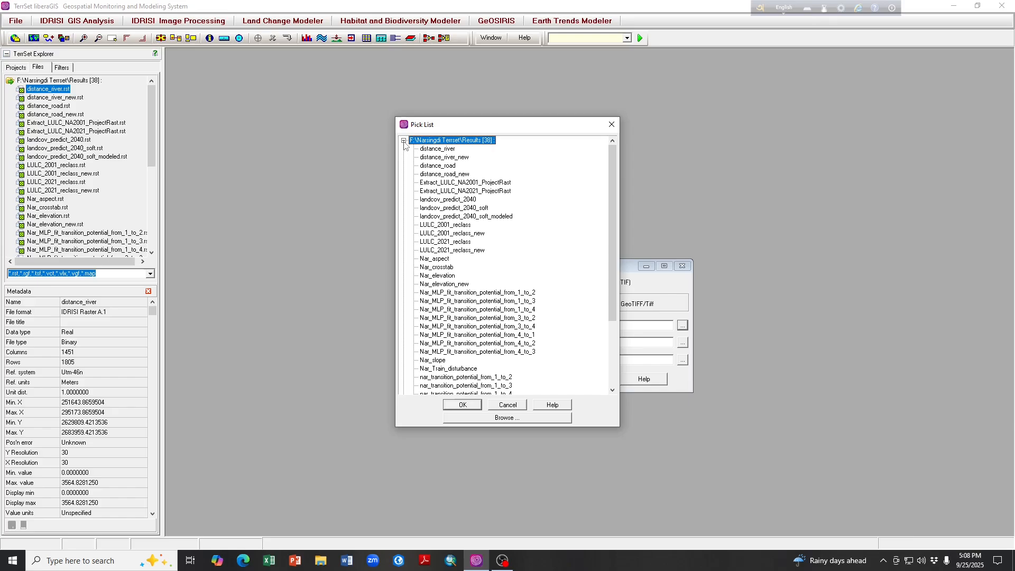
click(448, 201)
click(465, 405)
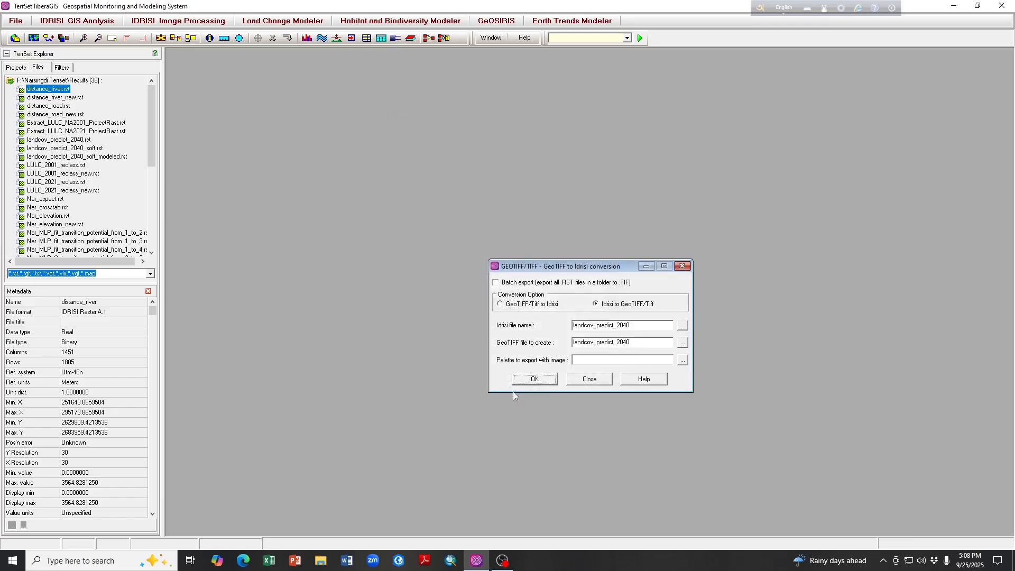
Export the raster to a GeoTIFF named landcov_predict1_2040 using the CHANGE palette from the Symbols folder, and close the converter.
click(615, 343)
text(1)
click(683, 360)
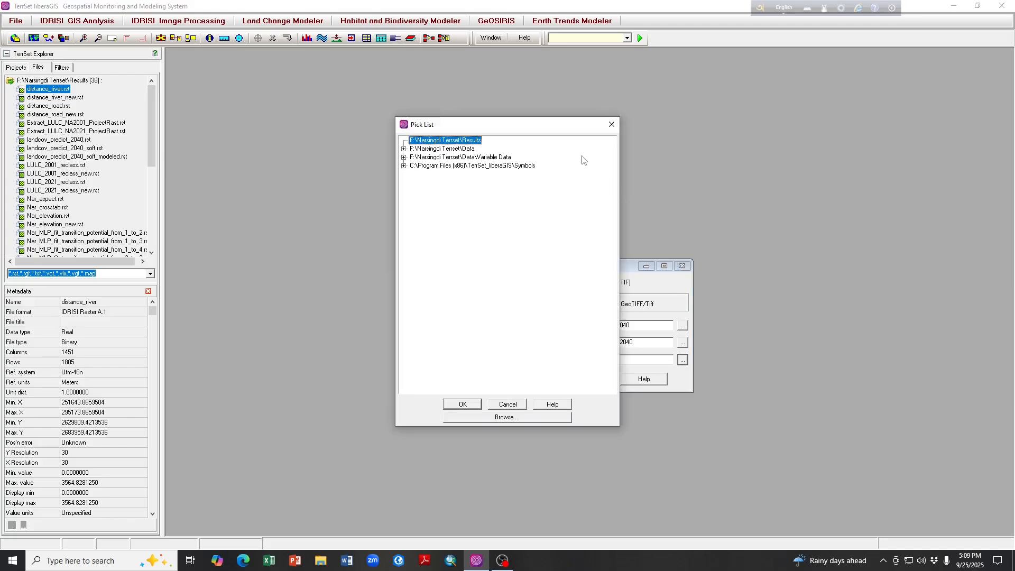
click(404, 166)
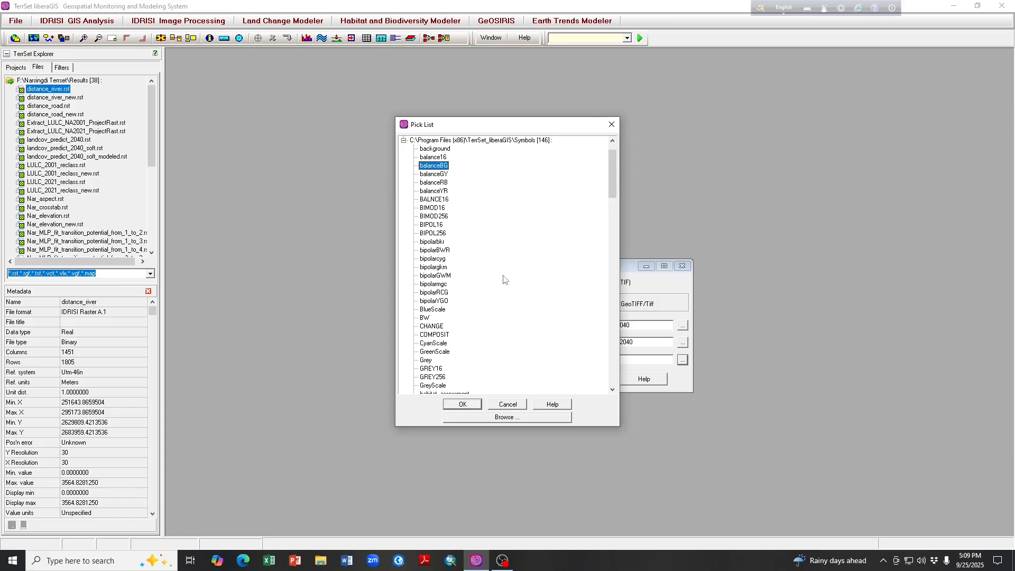
click(436, 328)
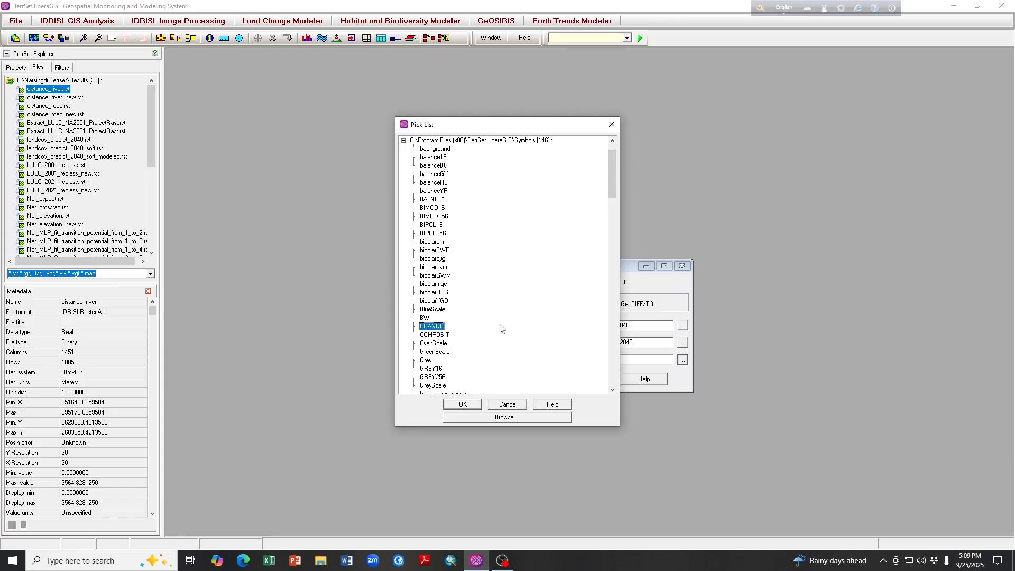
click(473, 405)
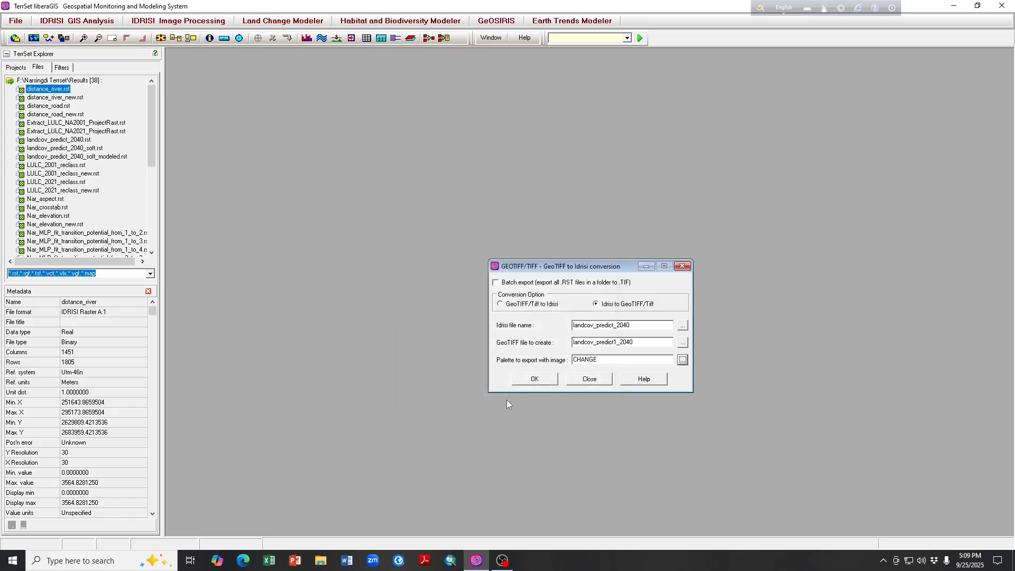
click(535, 380)
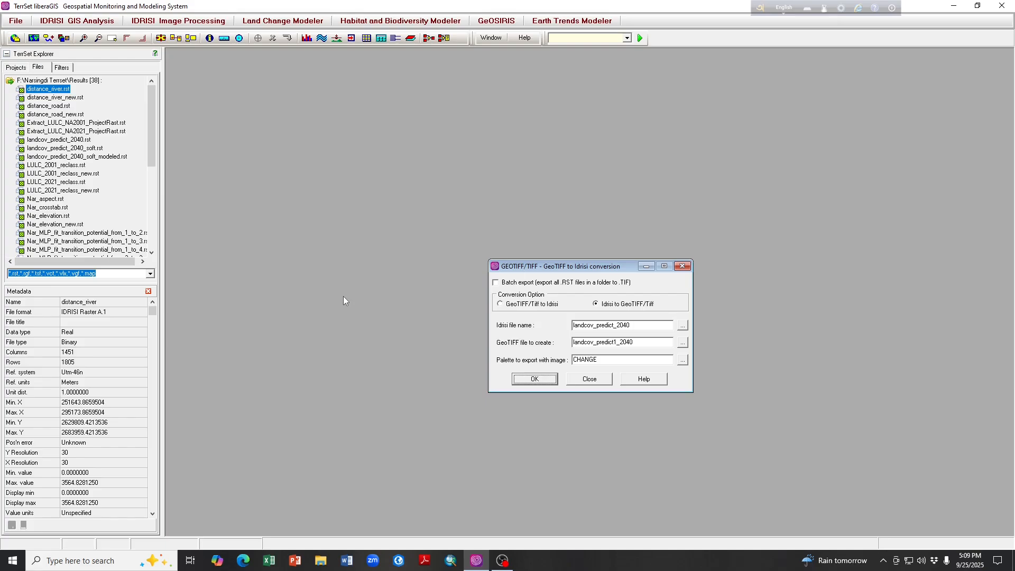
click(599, 382)
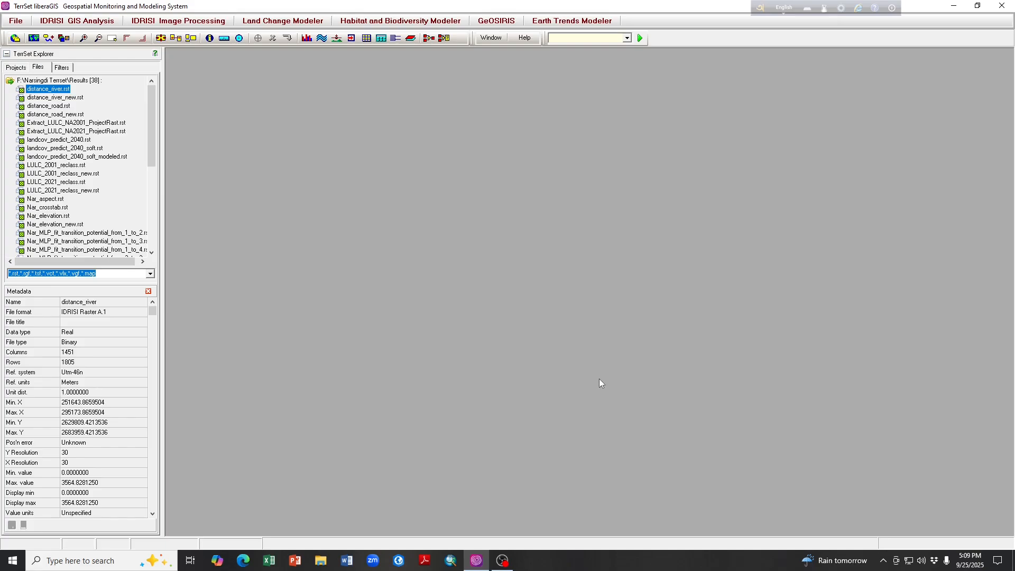
Switch to ArcMap and add landcov_predict1_2040.tif from the Results folder, building pyramids for it.
click(956, 6)
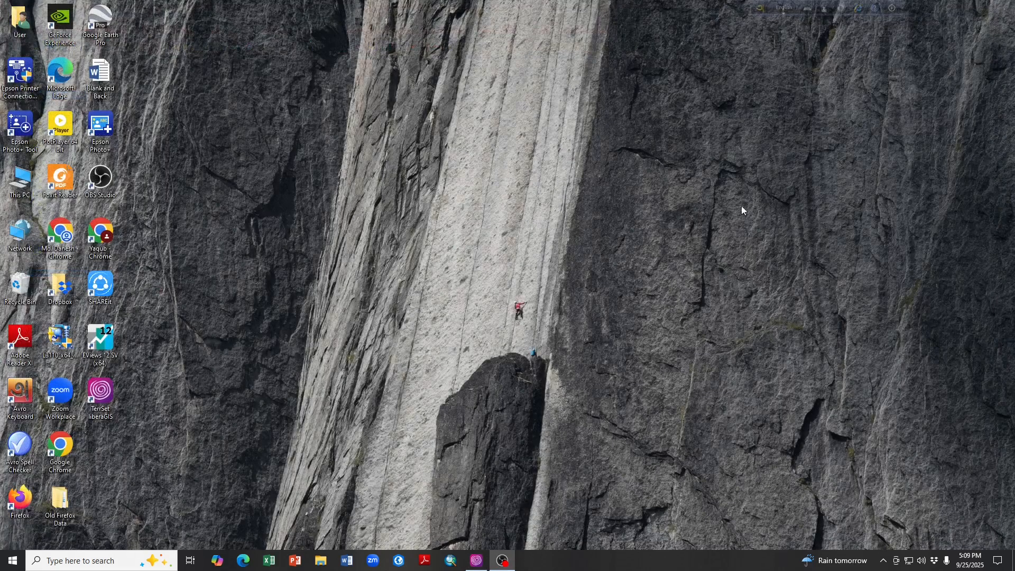
click(453, 559)
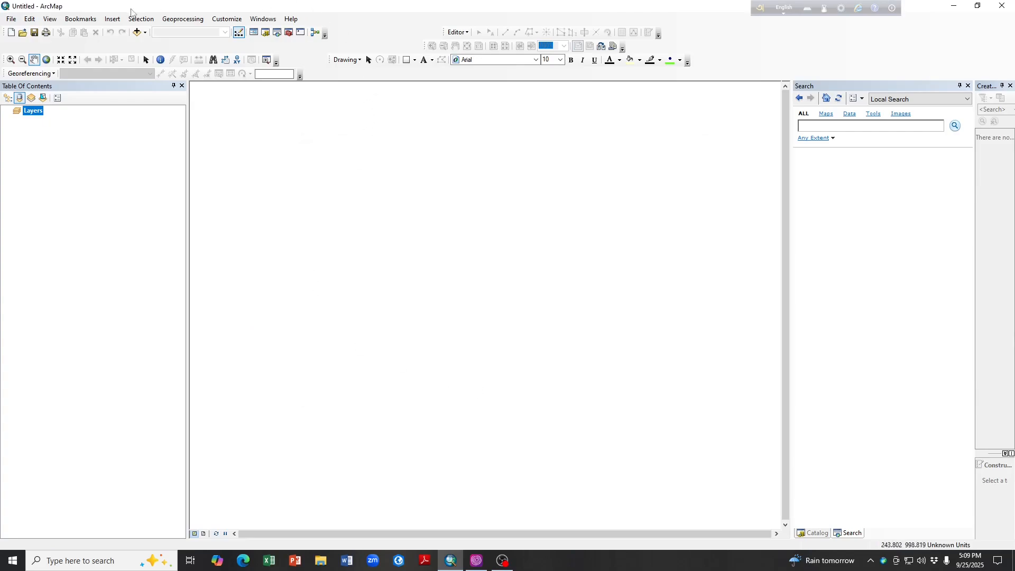
click(137, 32)
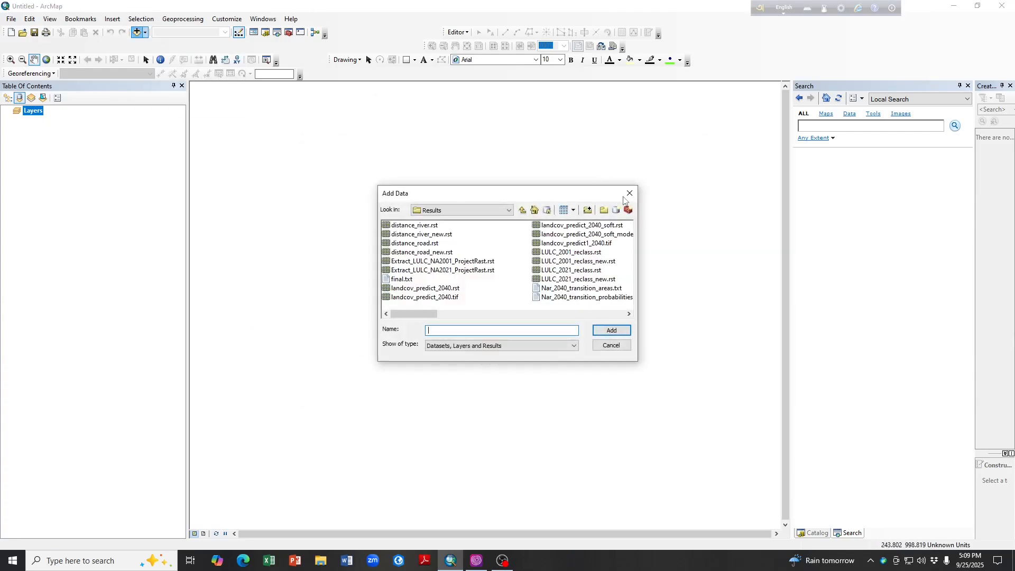
click(578, 244)
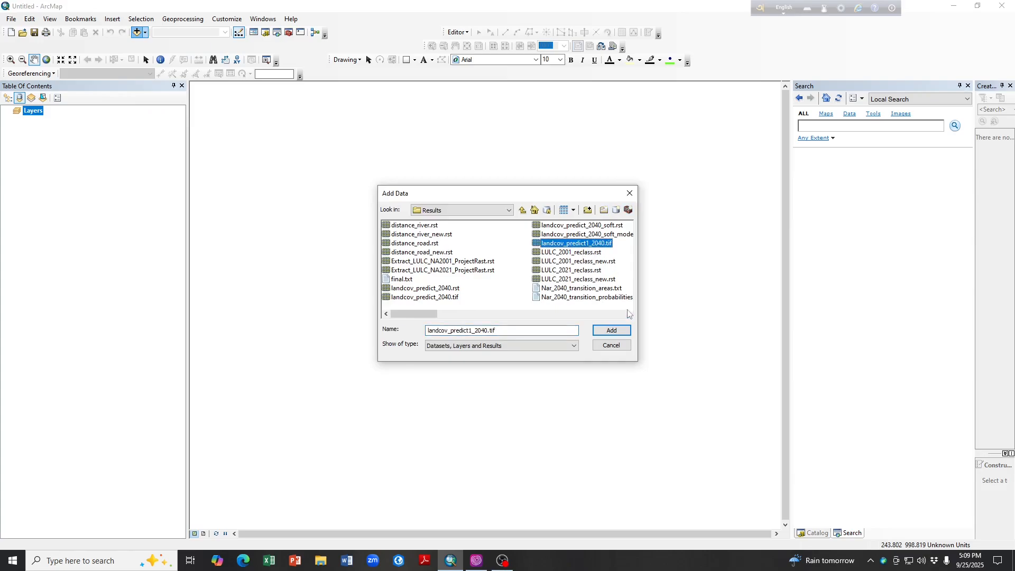
click(612, 330)
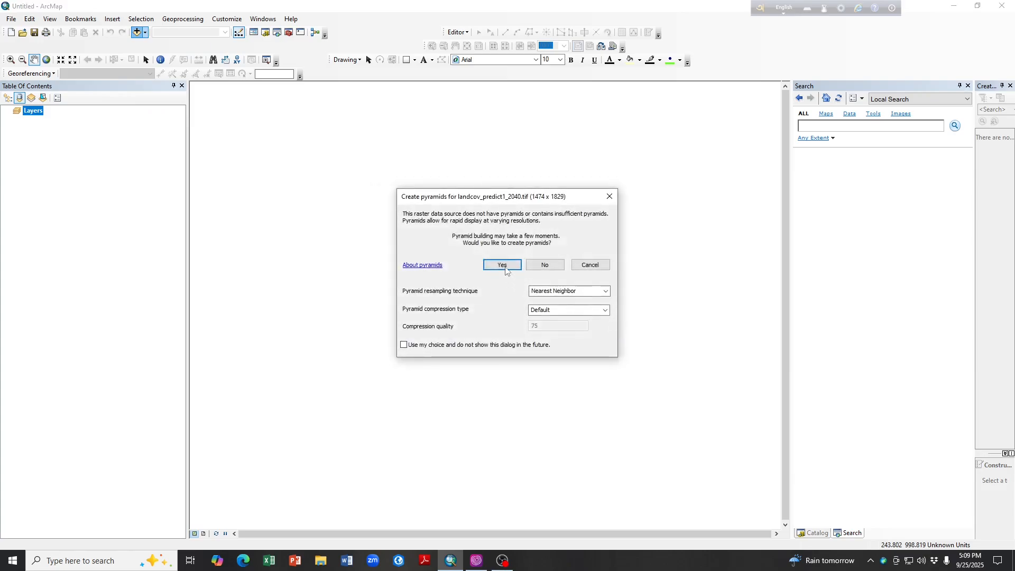
click(503, 265)
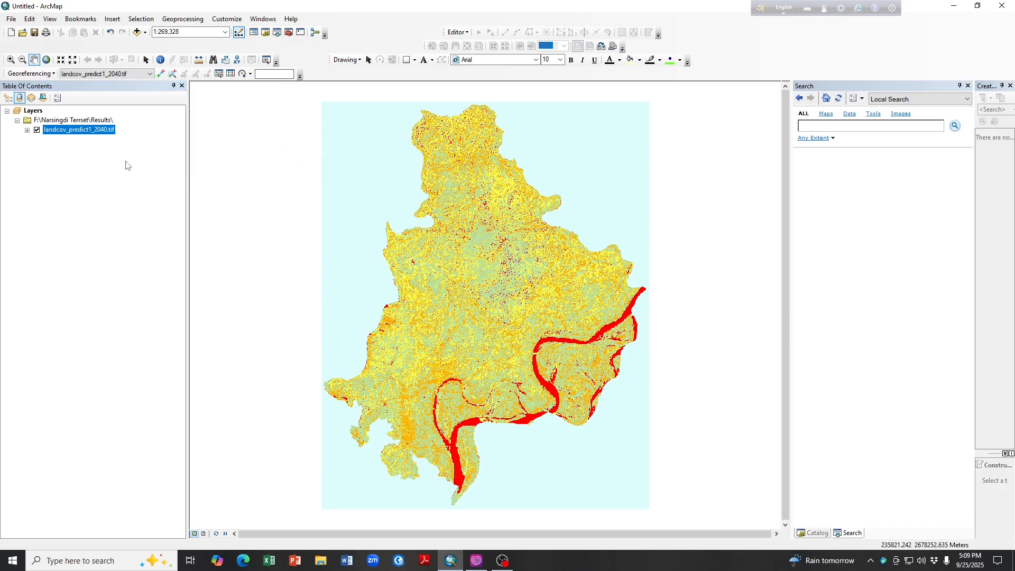
right_click(76, 133)
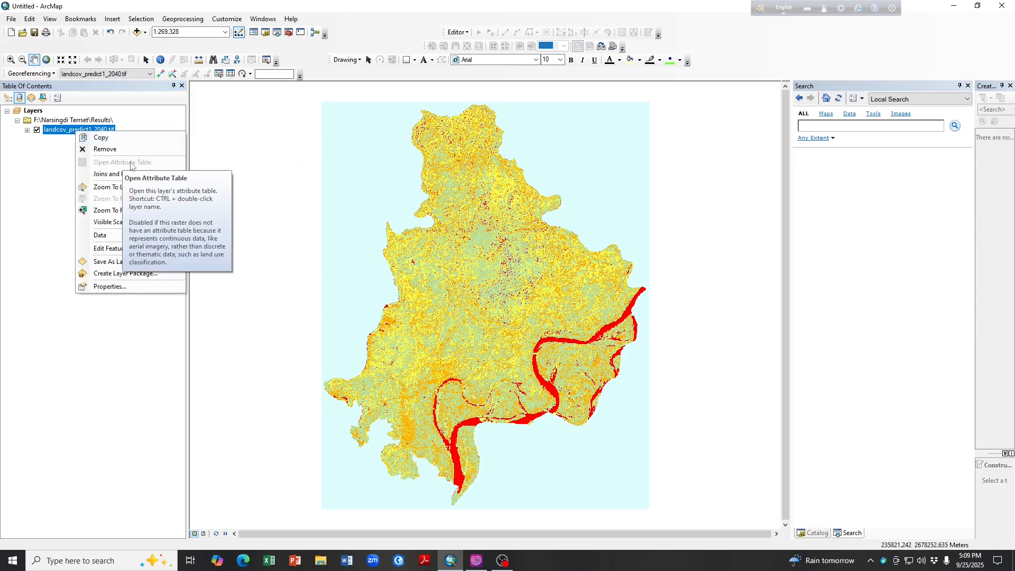
click(96, 123)
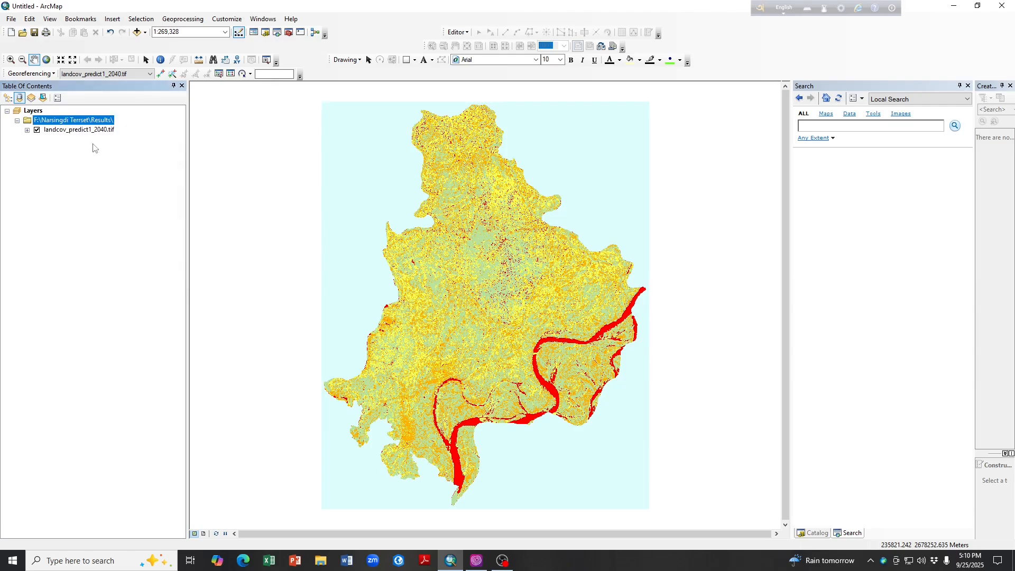
click(78, 131)
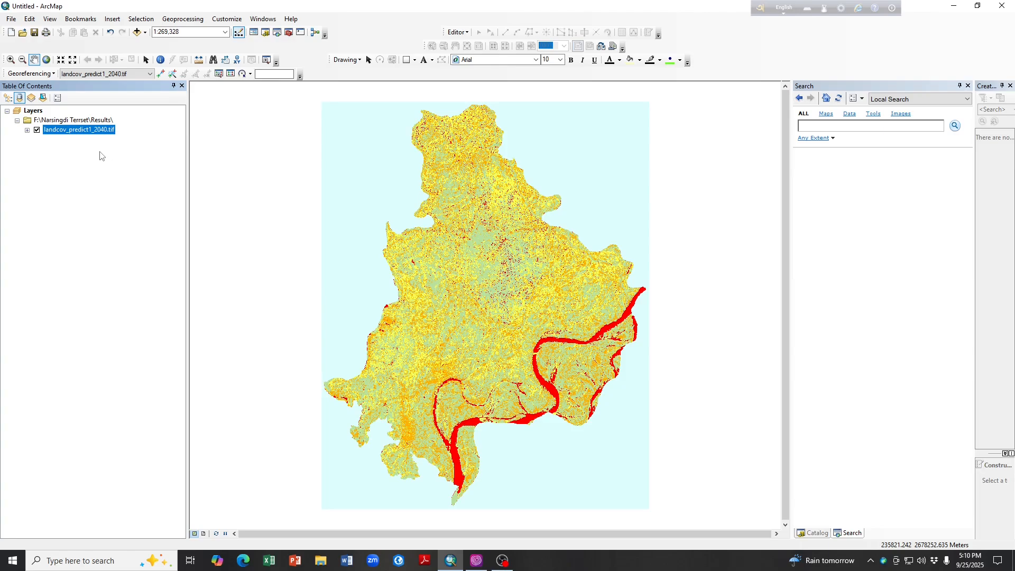
Symbolize the landcov_predict1_2040.tif layer by Unique Values, building its raster attribute table.
right_click(91, 131)
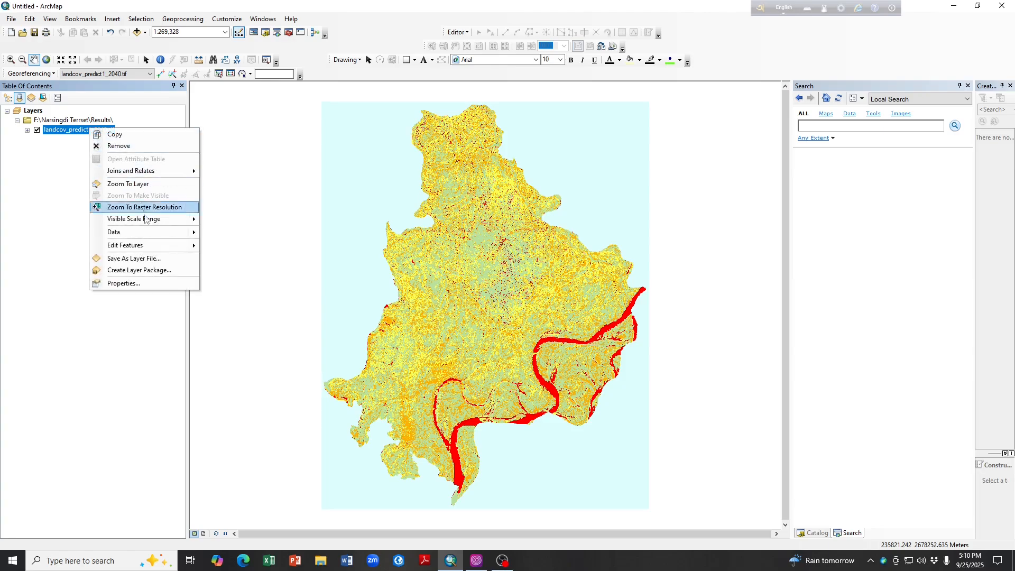
click(137, 283)
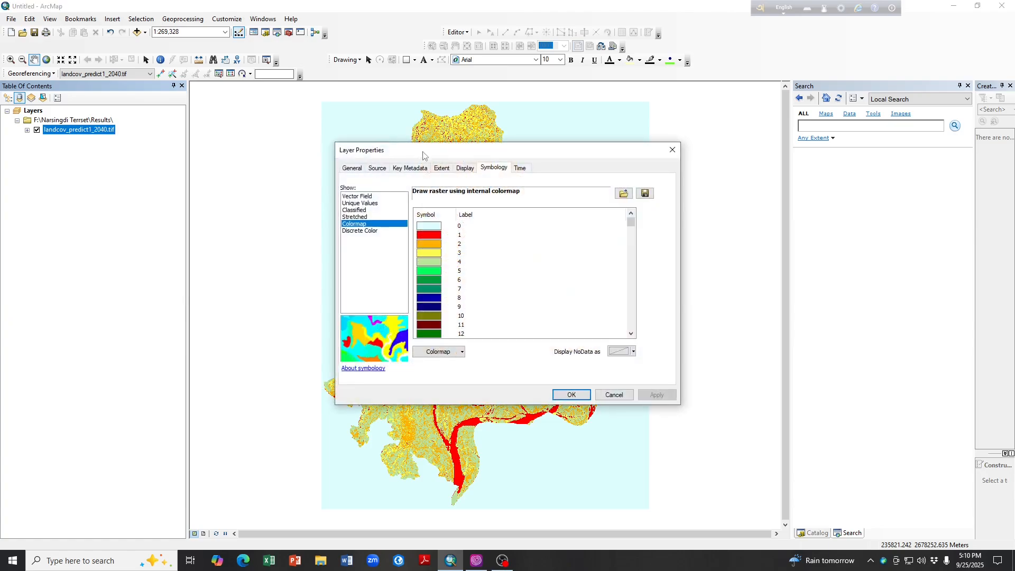
click(365, 204)
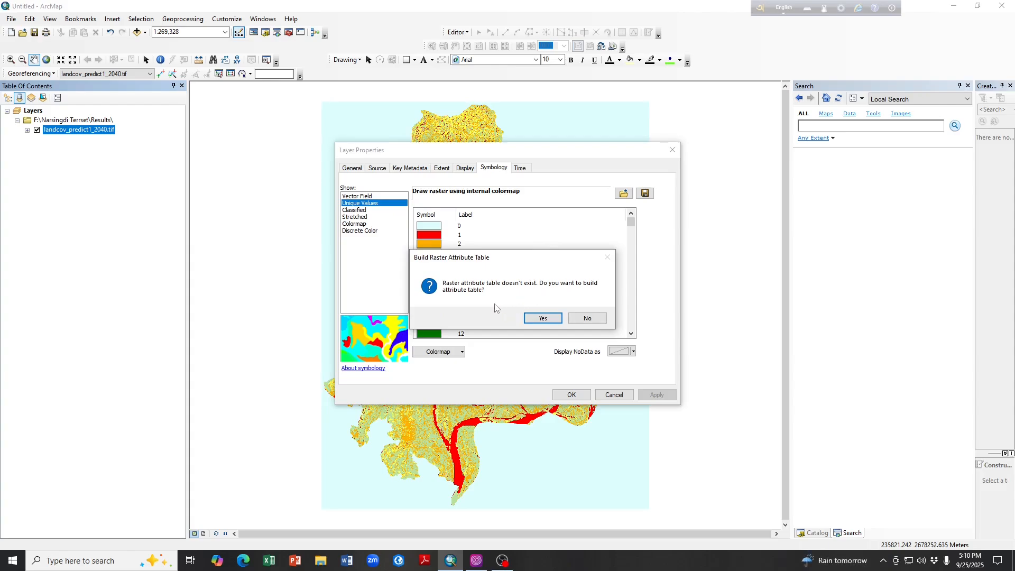
click(545, 319)
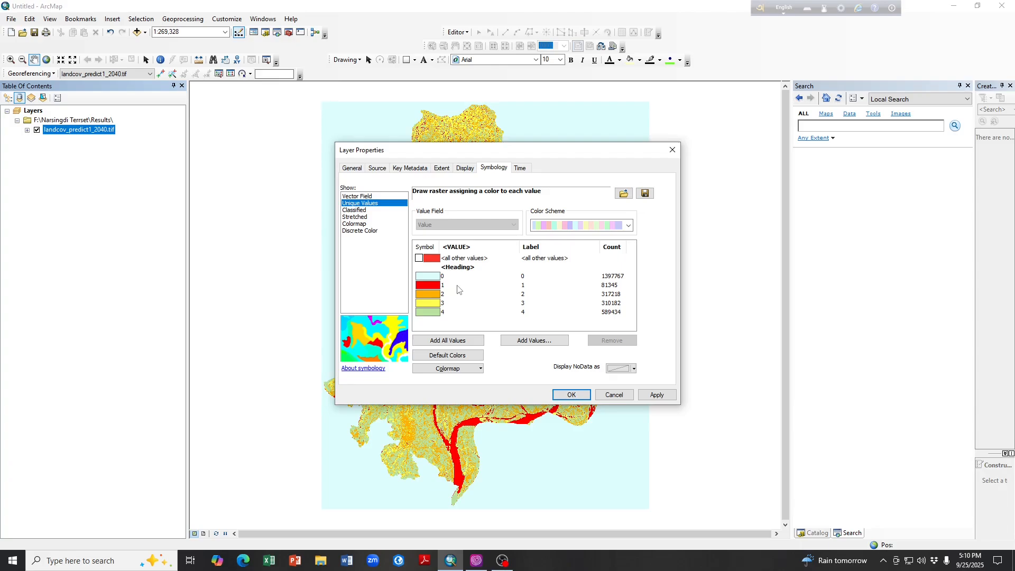
click(659, 397)
click(572, 395)
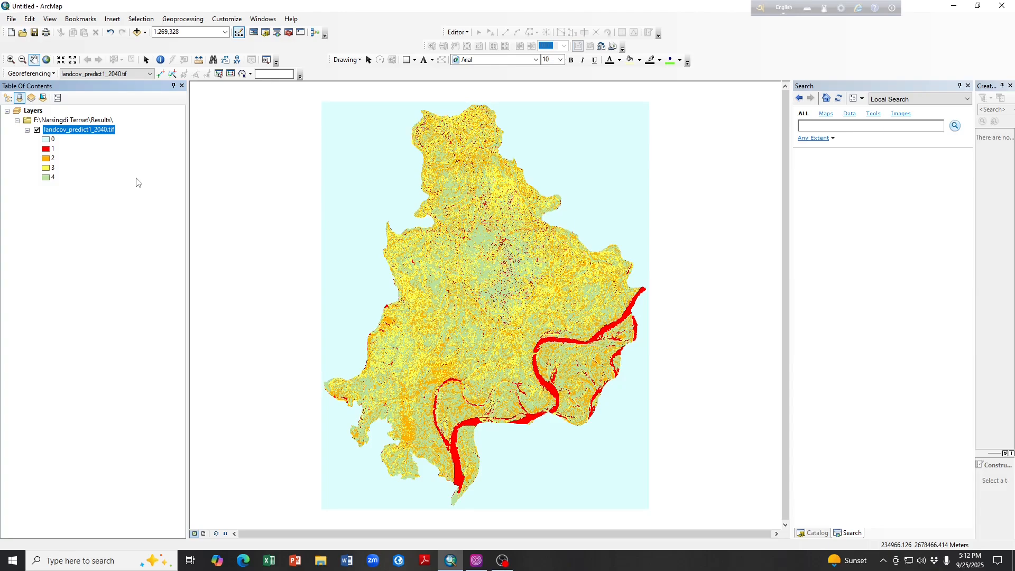
Add a Text field named class to the attribute table of landcov_predict1_2040.tif.
right_click(88, 132)
click(161, 157)
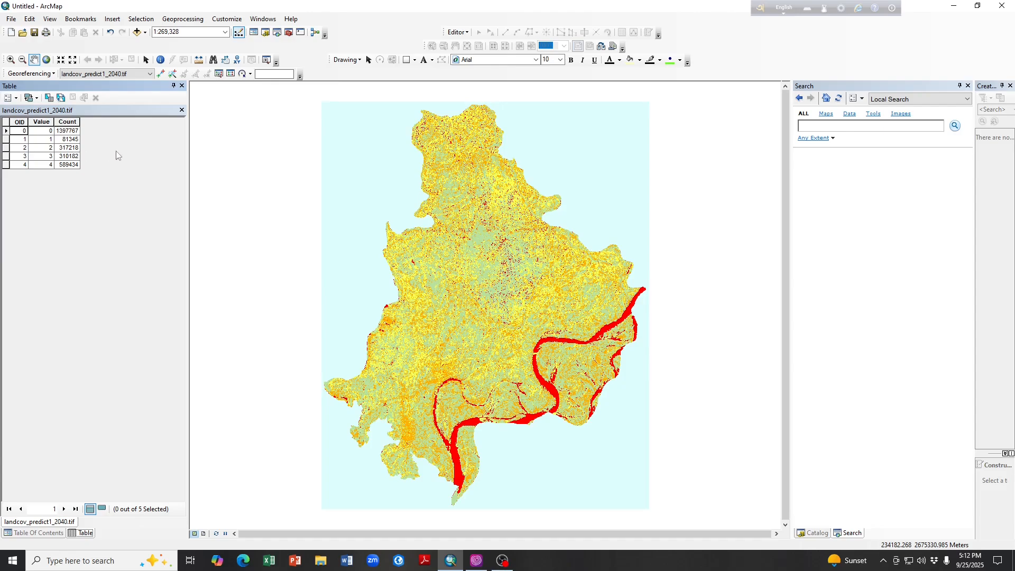
click(16, 99)
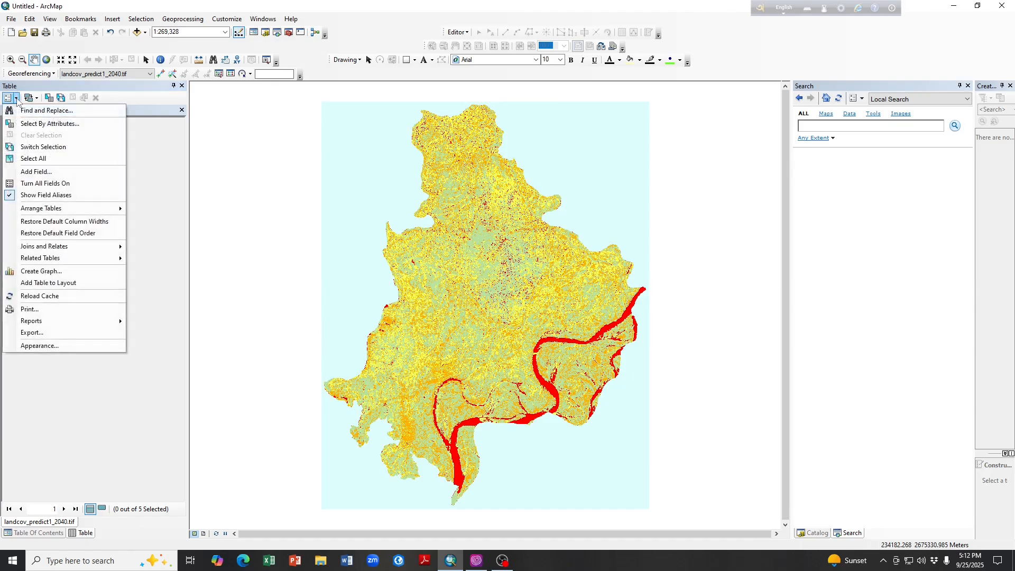
click(50, 173)
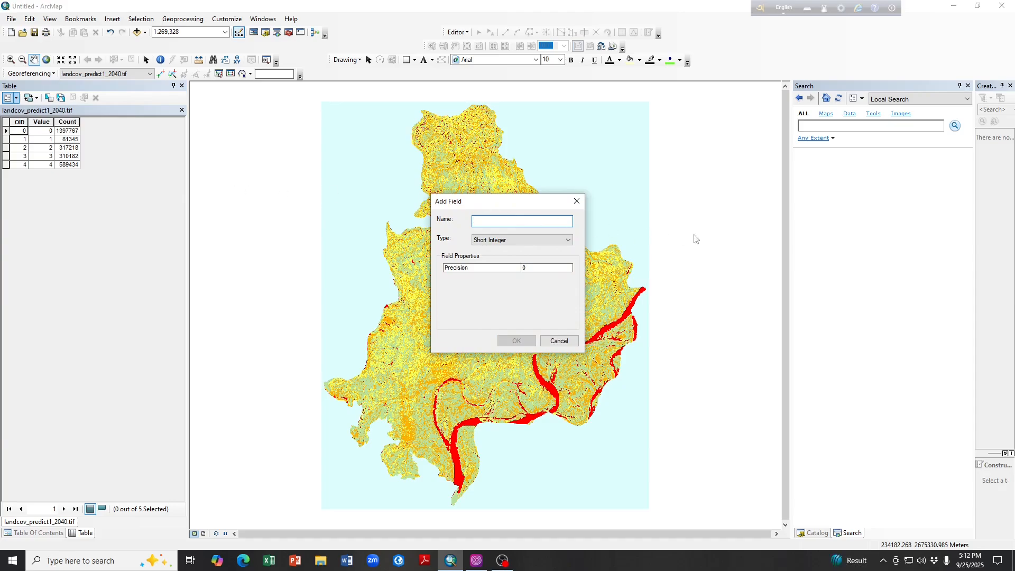
text(class)
click(571, 239)
click(544, 278)
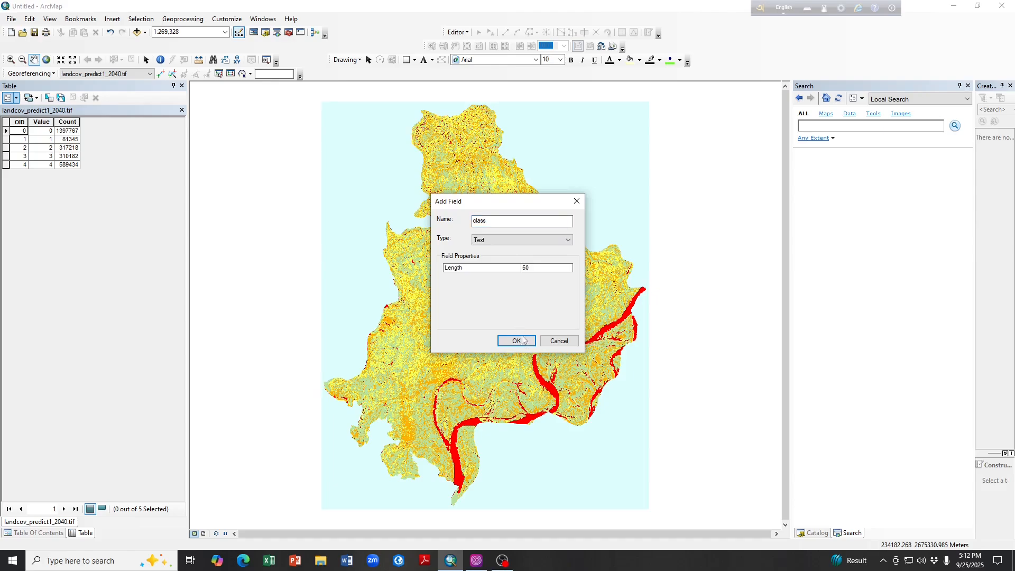
click(517, 340)
Add a Double field named area_ha to the raster's attribute table.
click(16, 98)
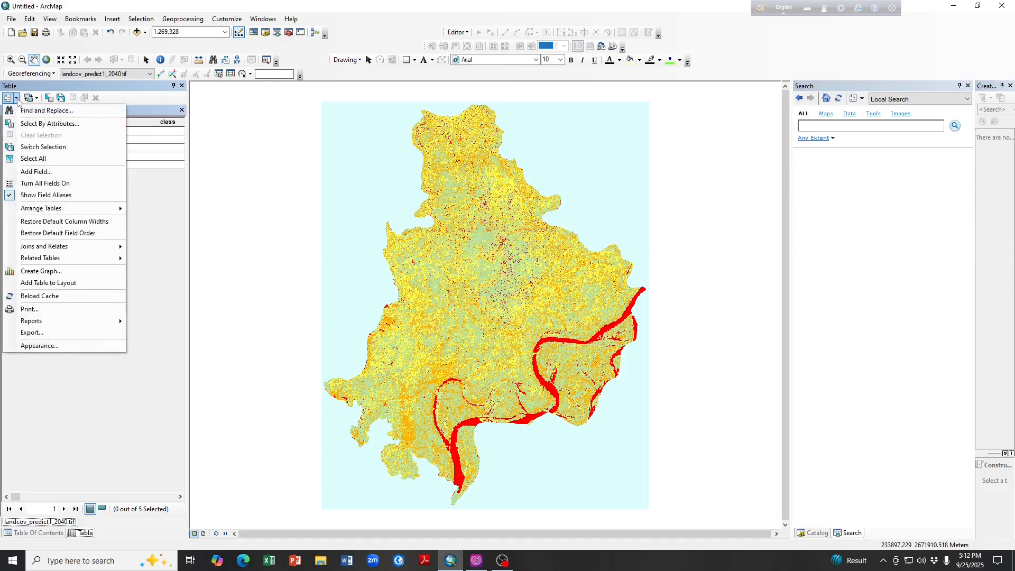
click(37, 171)
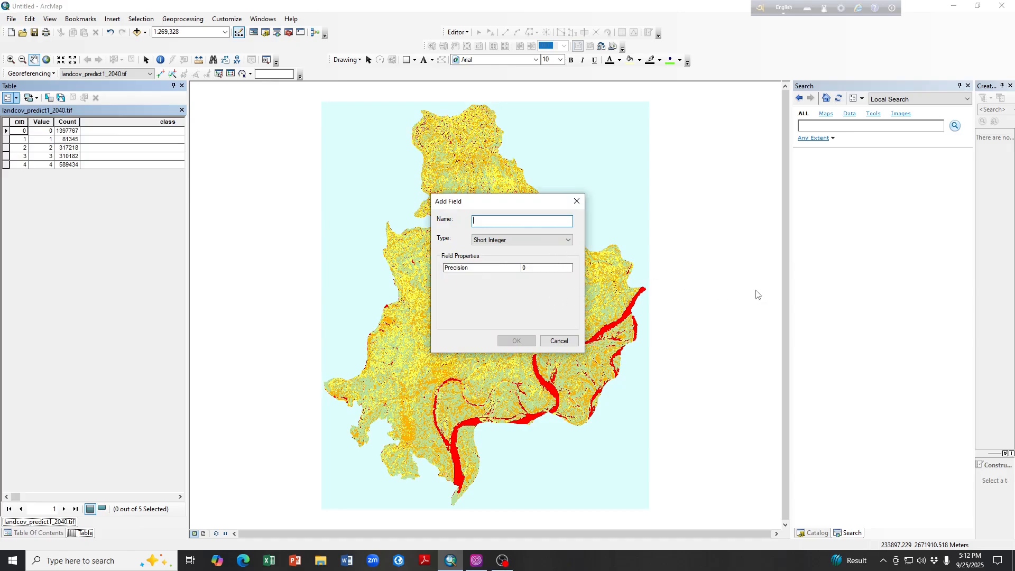
text(area_ha)
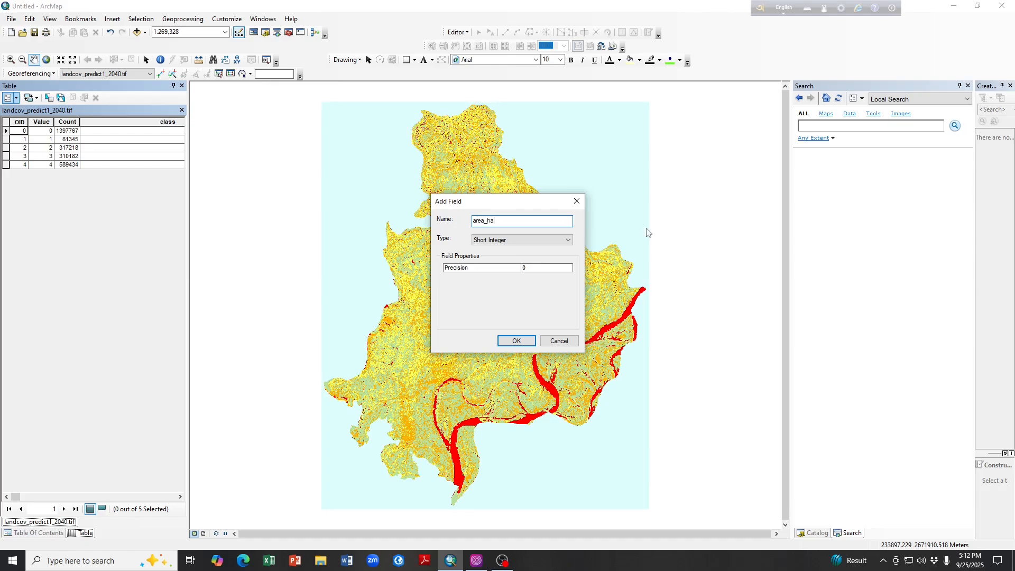
click(569, 240)
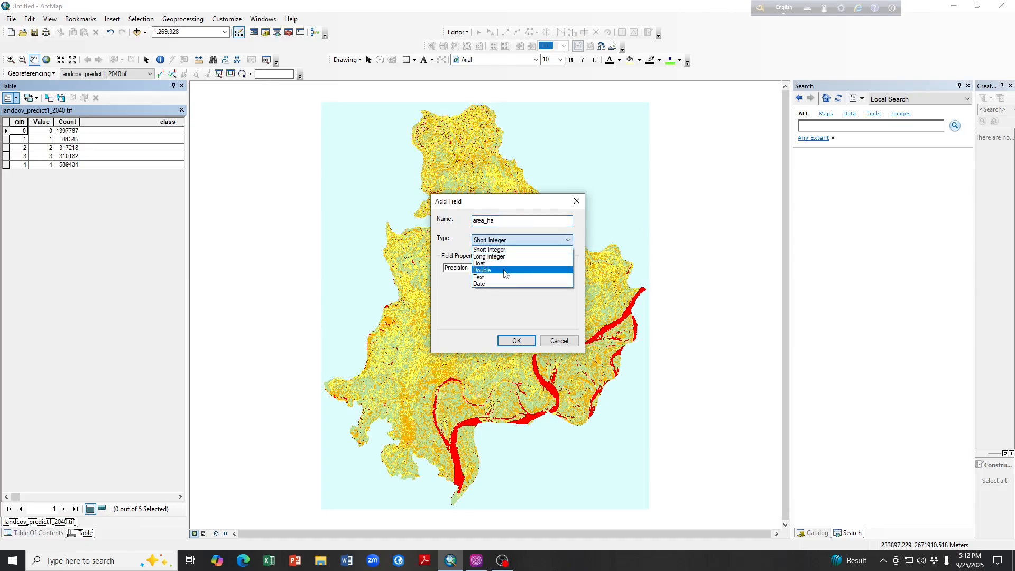
click(509, 270)
click(513, 342)
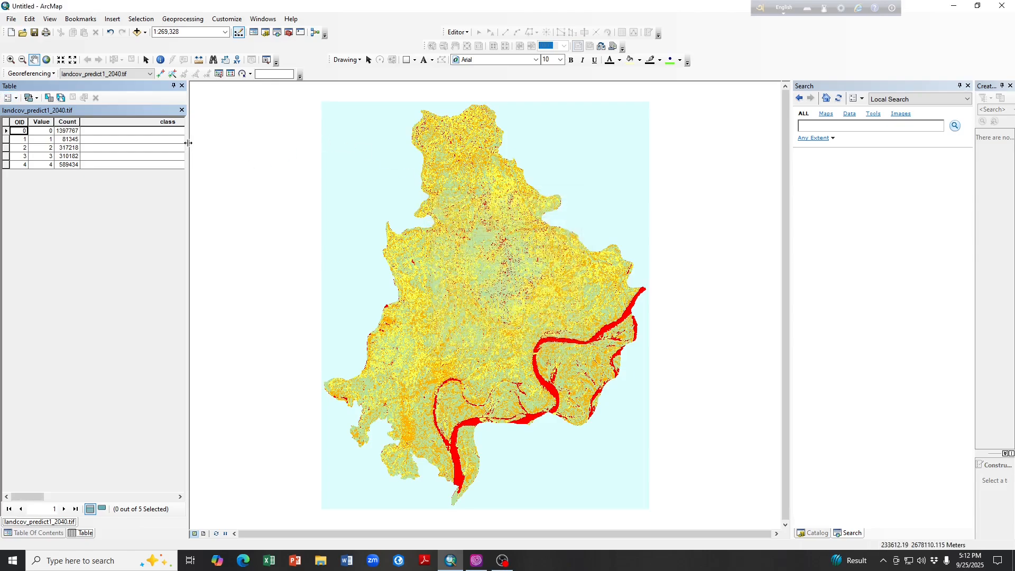
Start an edit session and fill the class field with nodata for value 0 and waterbody for value 1.
drag(188, 144, 379, 145)
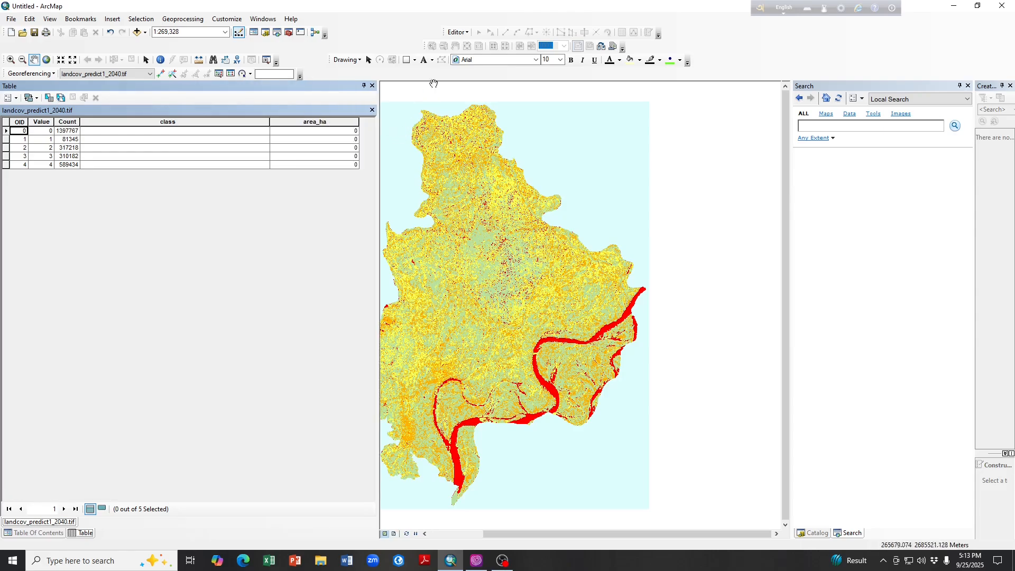
click(457, 32)
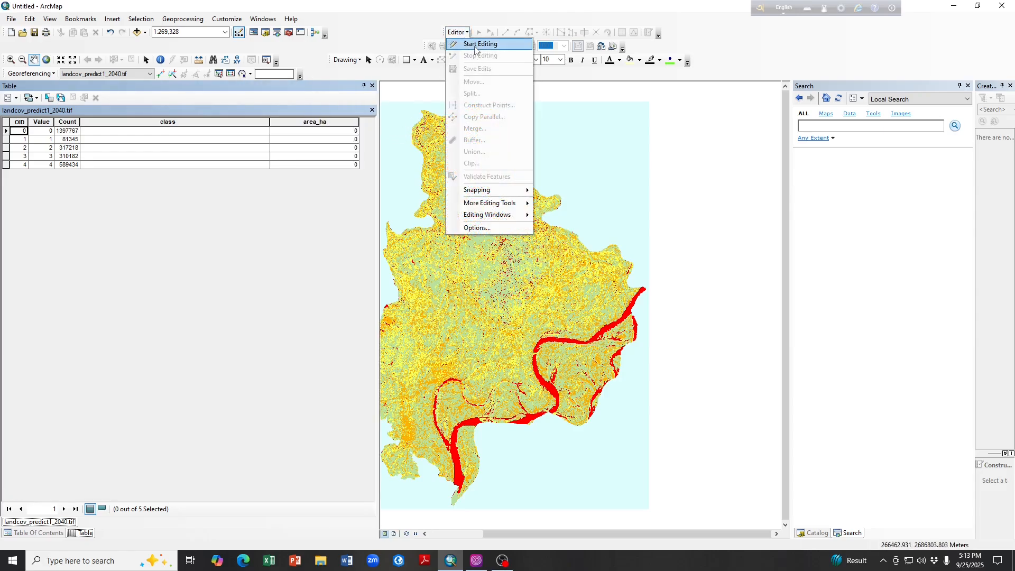
click(468, 45)
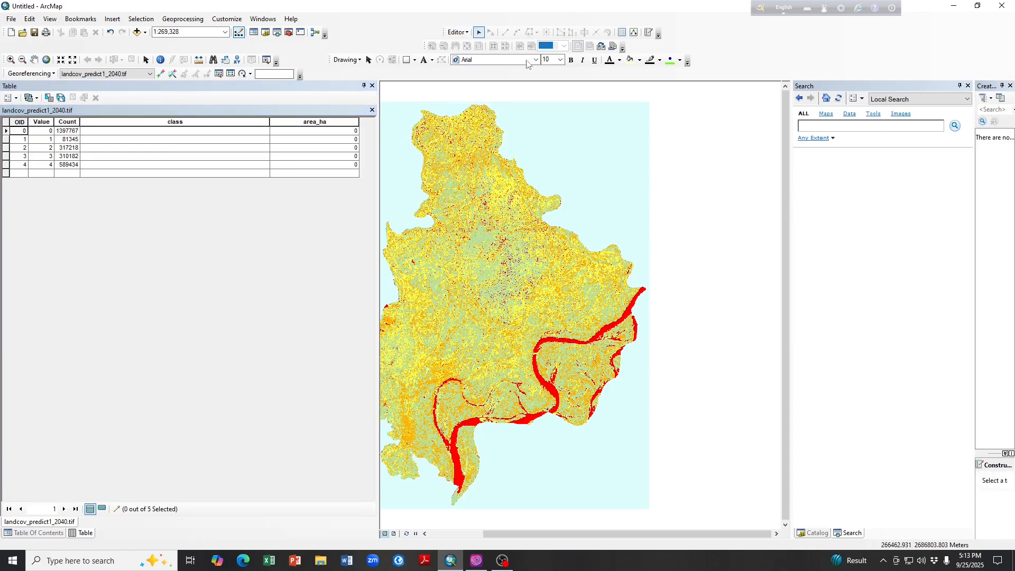
click(132, 134)
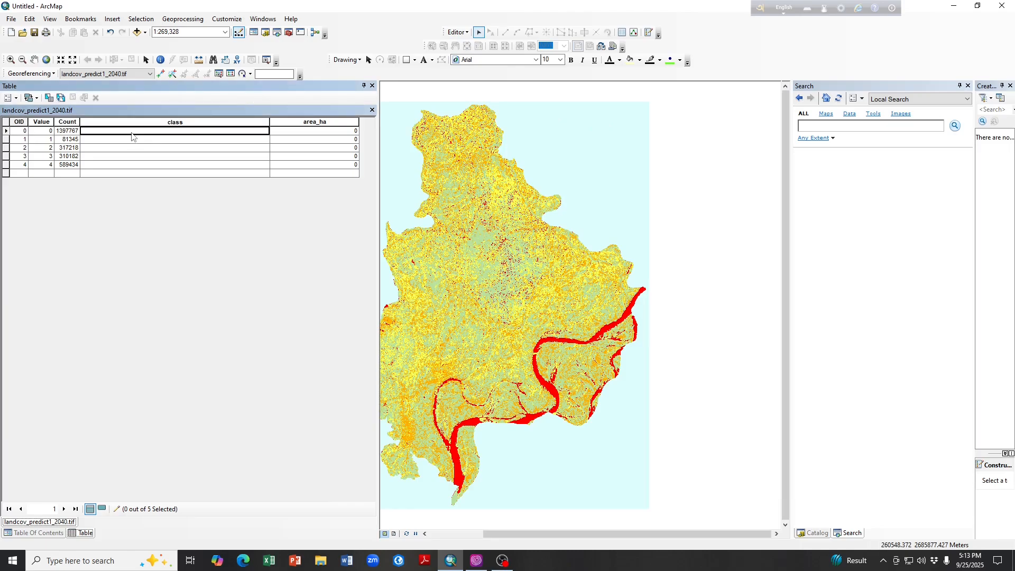
click(132, 135)
text(nodata)
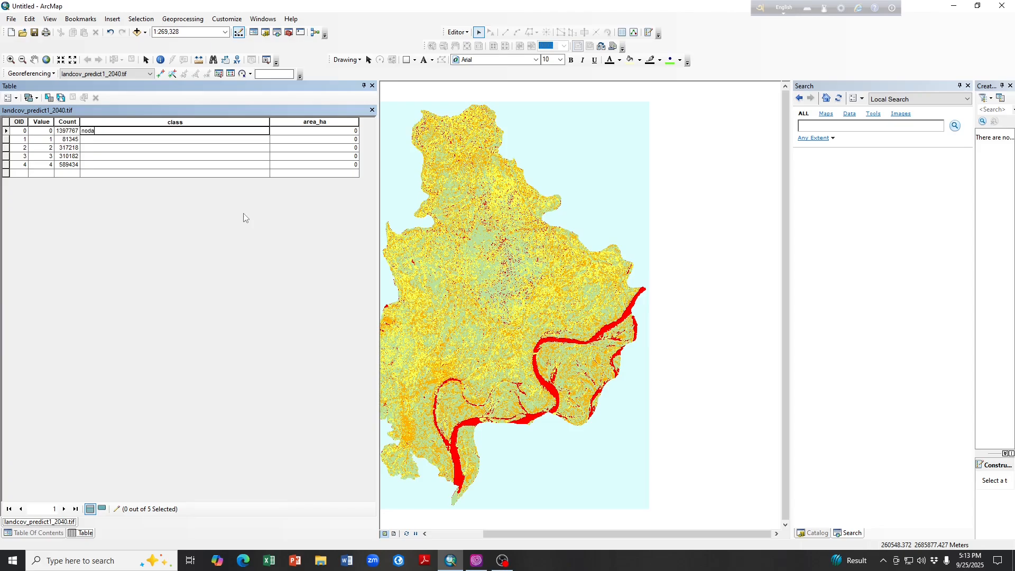
click(144, 141)
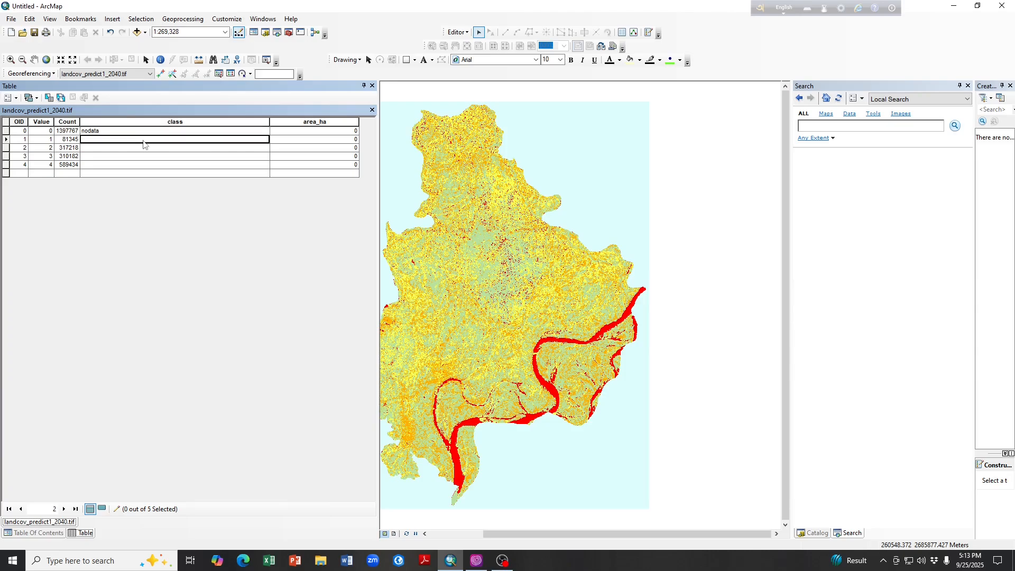
text(waterbody)
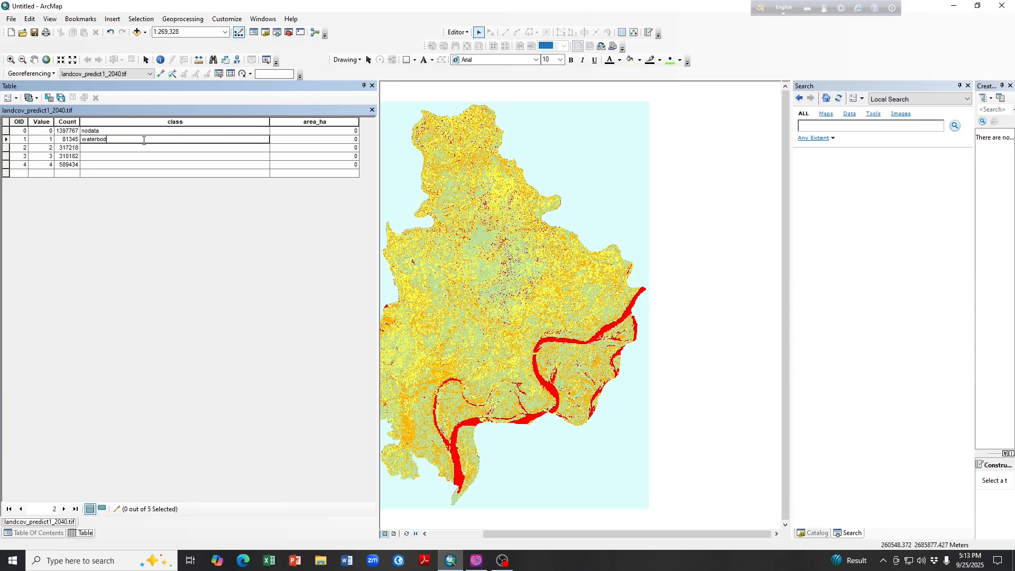
Fill the class field with builtup_area for value 2, forest_vegetation for value 3 and agricutlural_land for value 4.
click(117, 150)
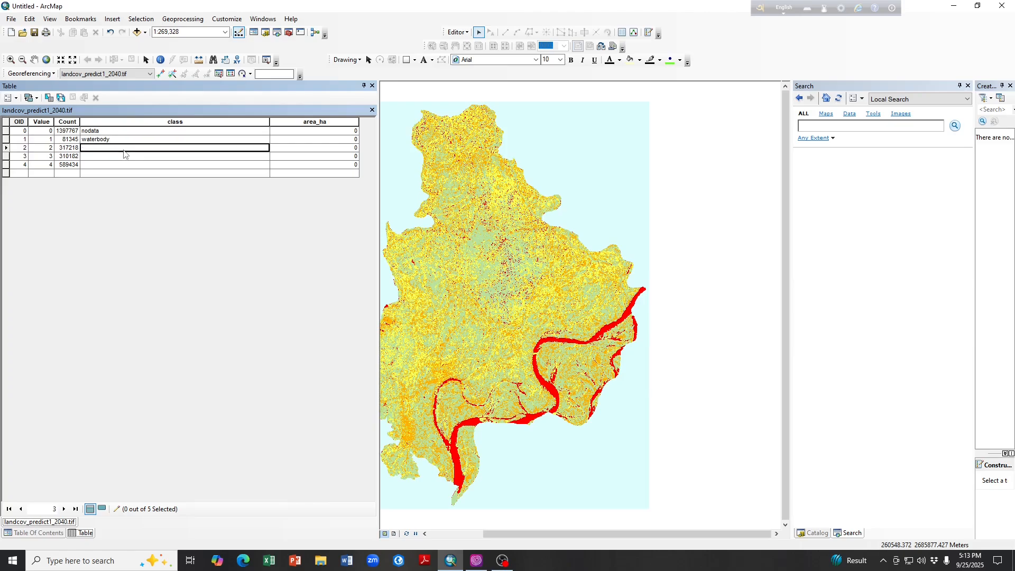
text(builtup)
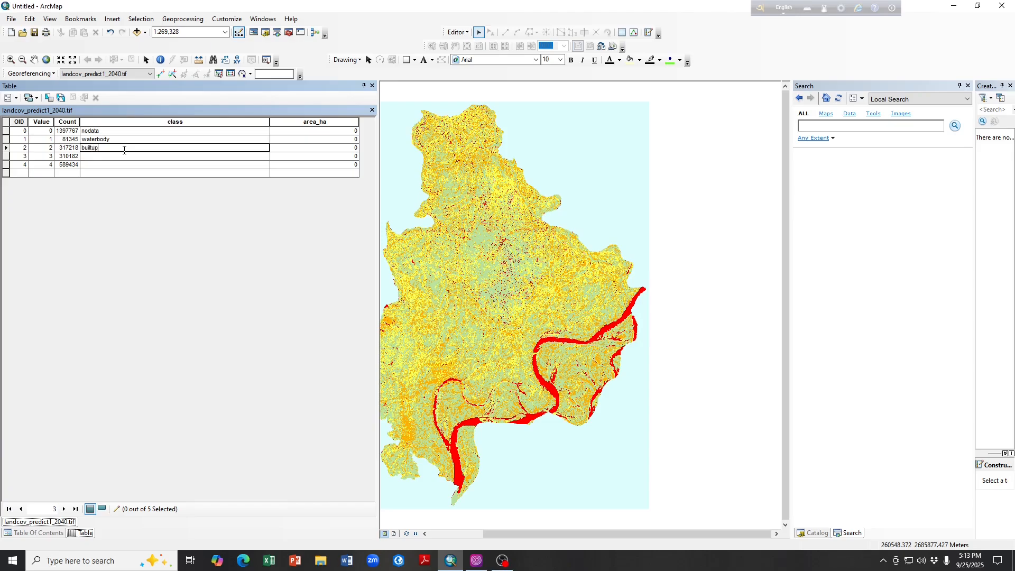
text(_area)
click(113, 157)
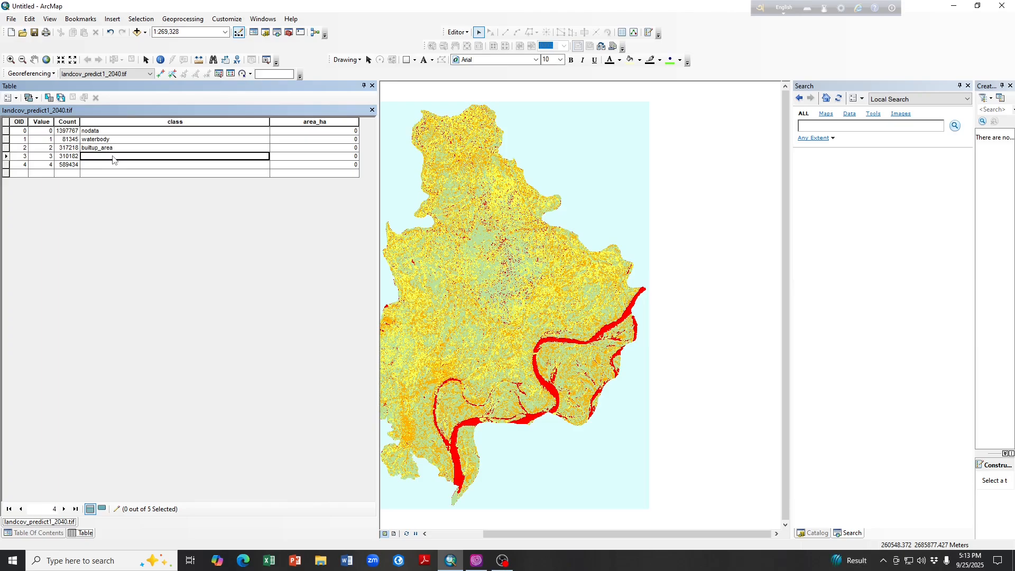
text(forest)
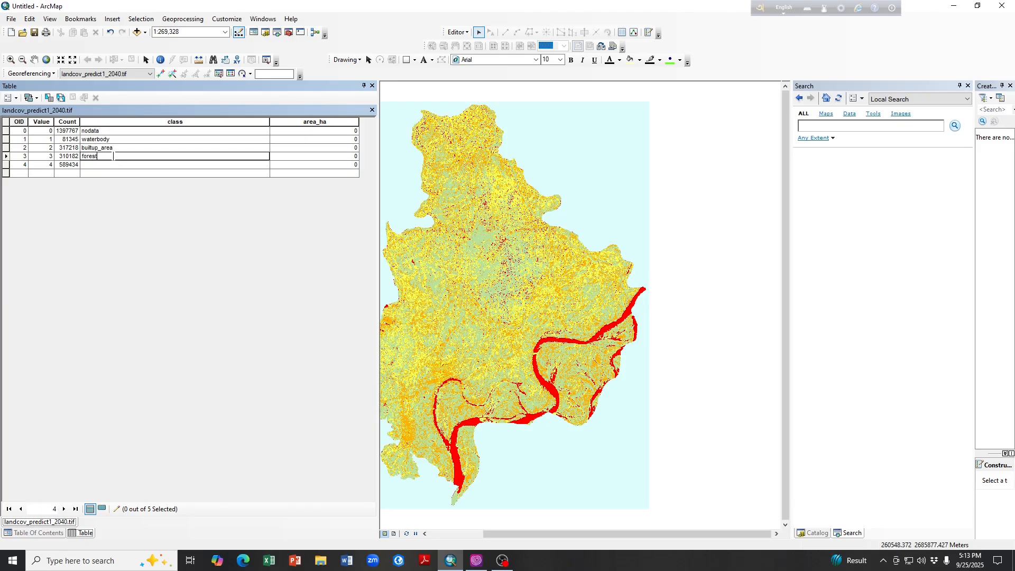
text(_vegetation)
click(111, 166)
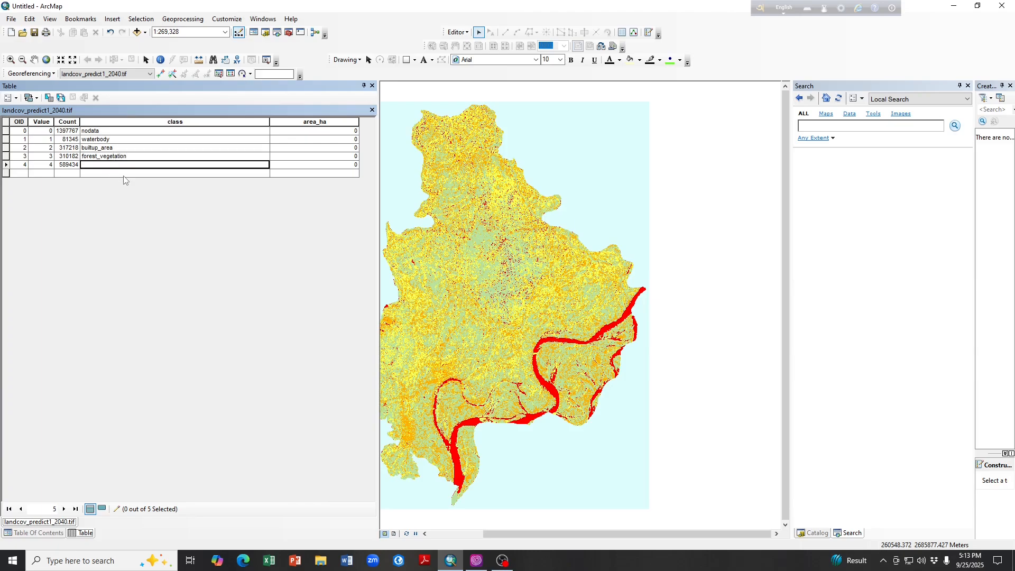
text(agricutural_land)
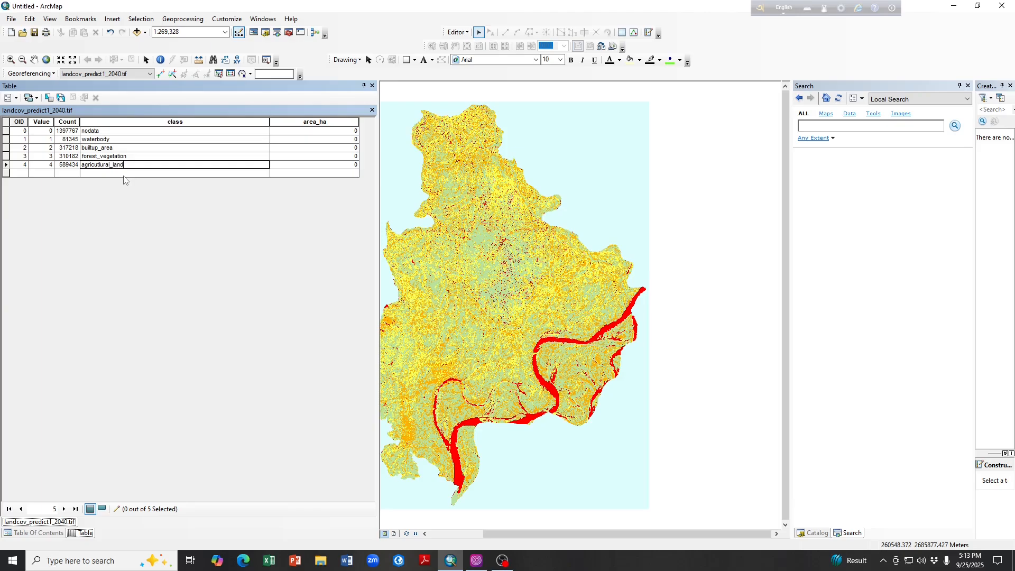
Calculate the area_ha field with the Field Calculator expression [Count]*30*30/10000.
click(339, 124)
right_click(339, 127)
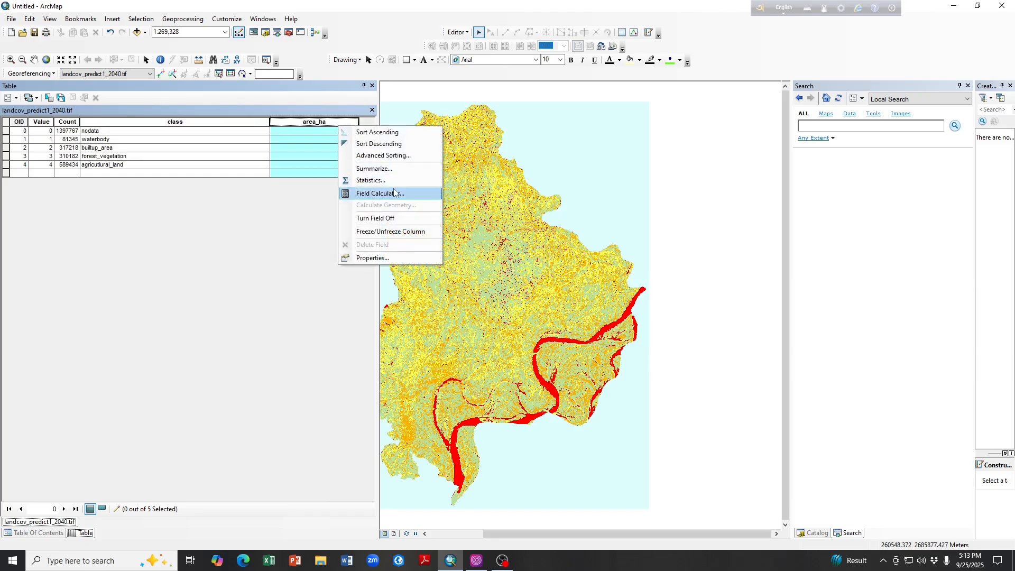
click(394, 194)
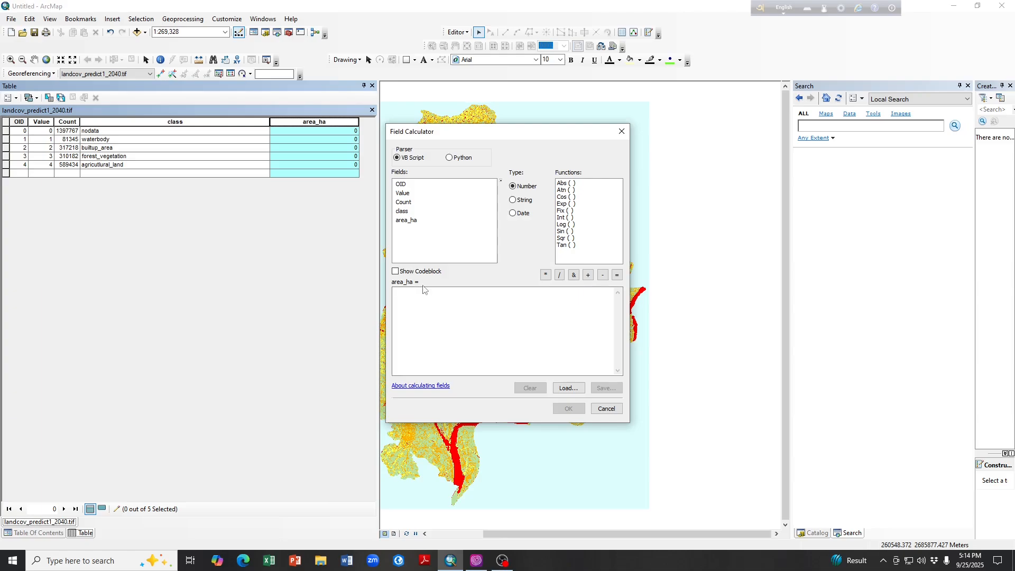
double_click(404, 202)
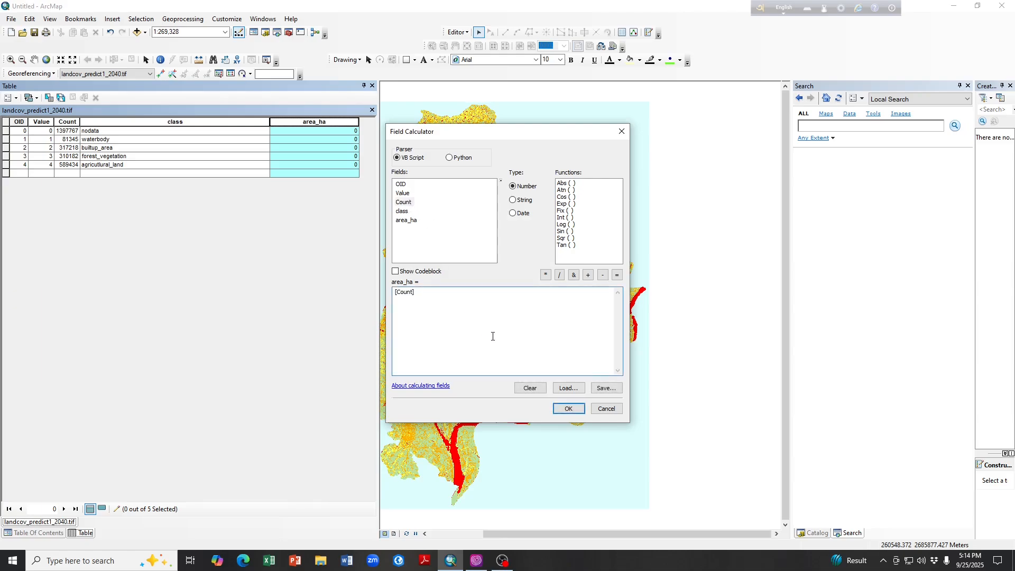
click(546, 274)
text(30*30)
click(559, 275)
text(10000)
click(568, 408)
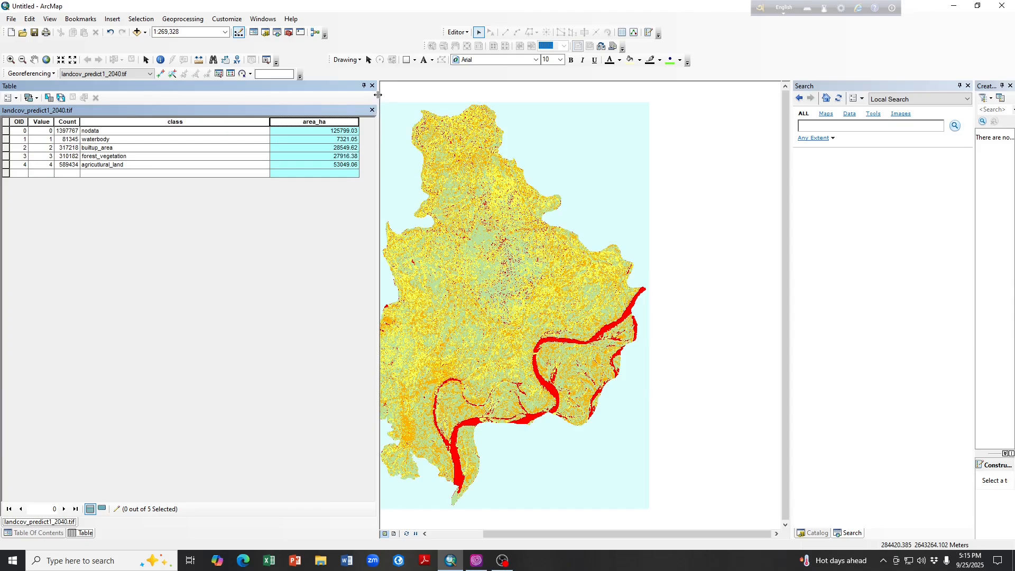
Stop editing, save the edits and close the raster's attribute table.
drag(379, 92, 225, 101)
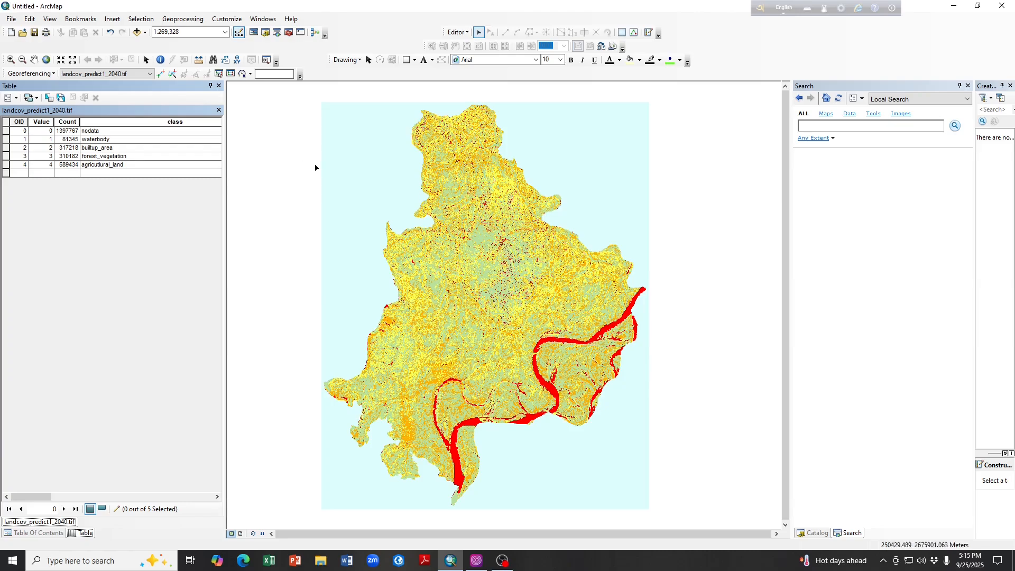
click(467, 34)
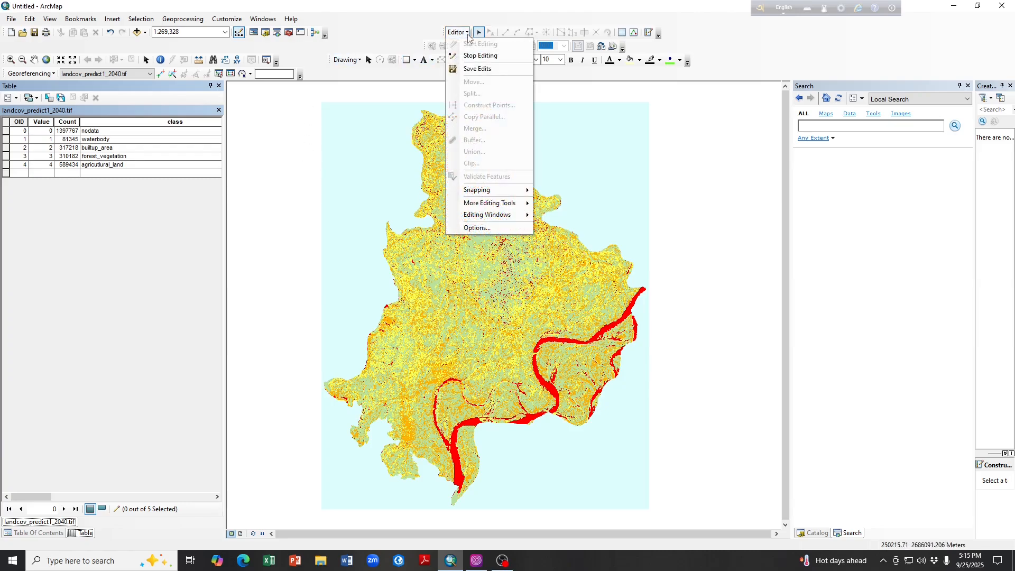
click(480, 54)
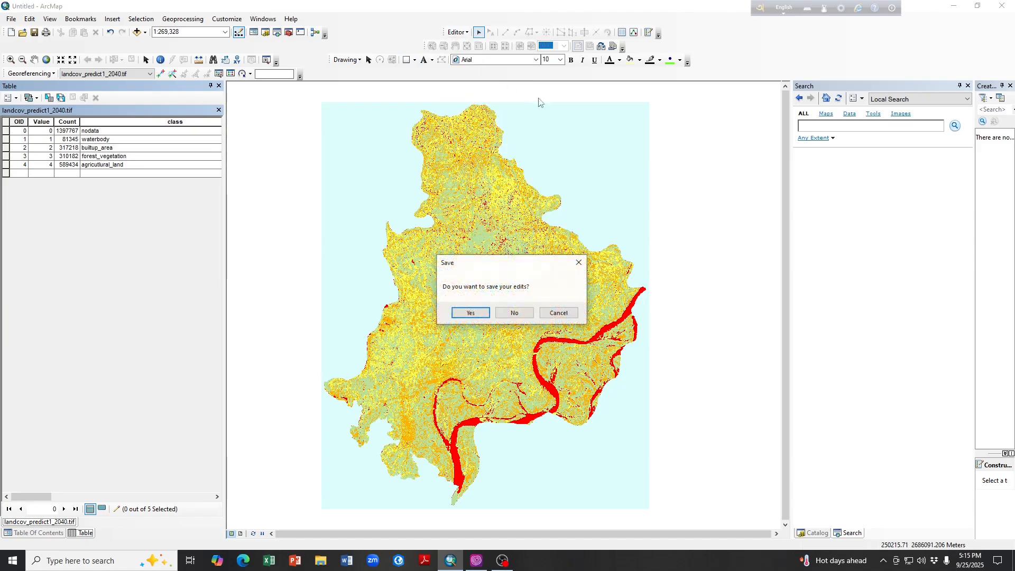
click(470, 313)
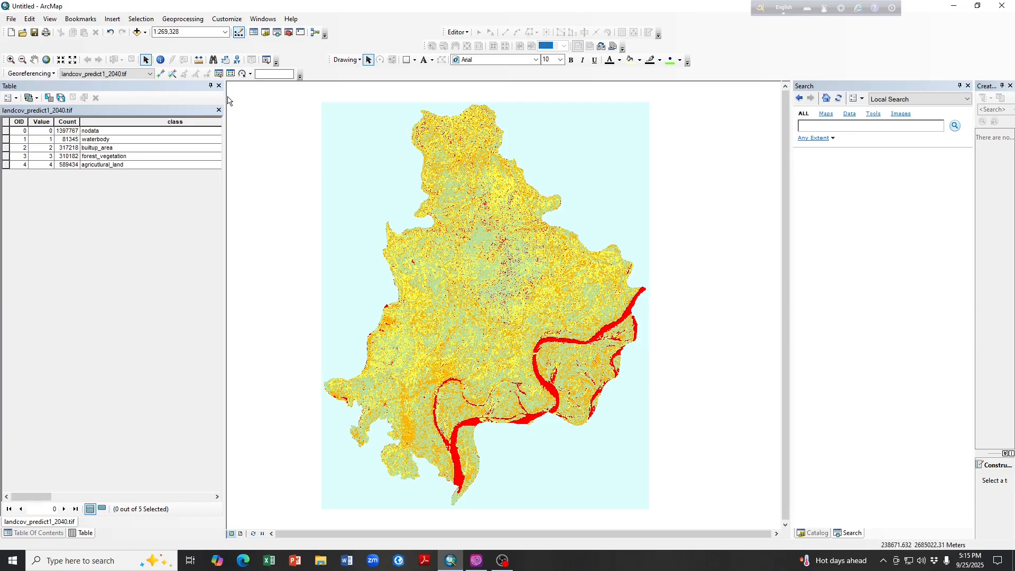
drag(225, 88, 271, 88)
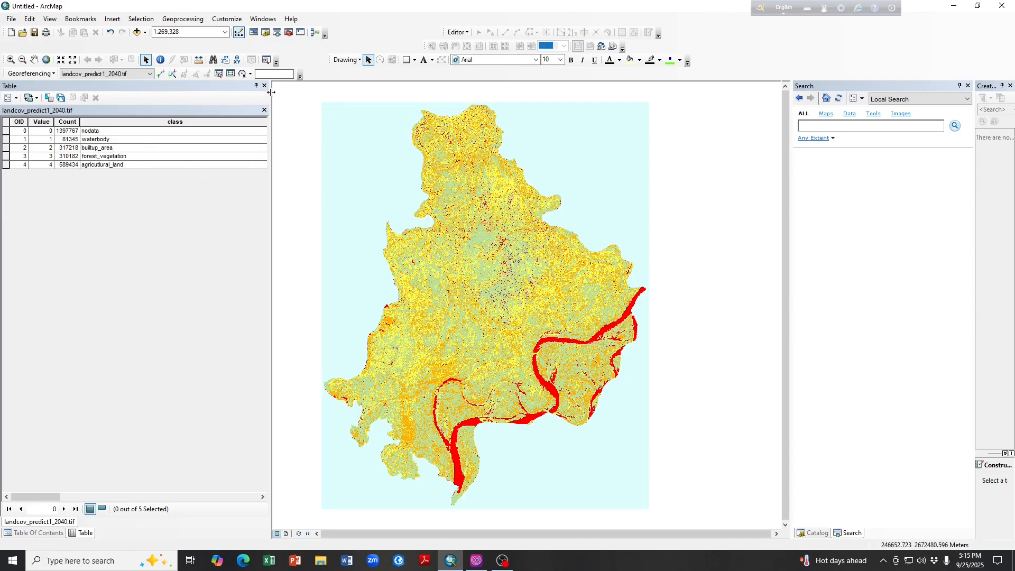
drag(315, 100, 191, 91)
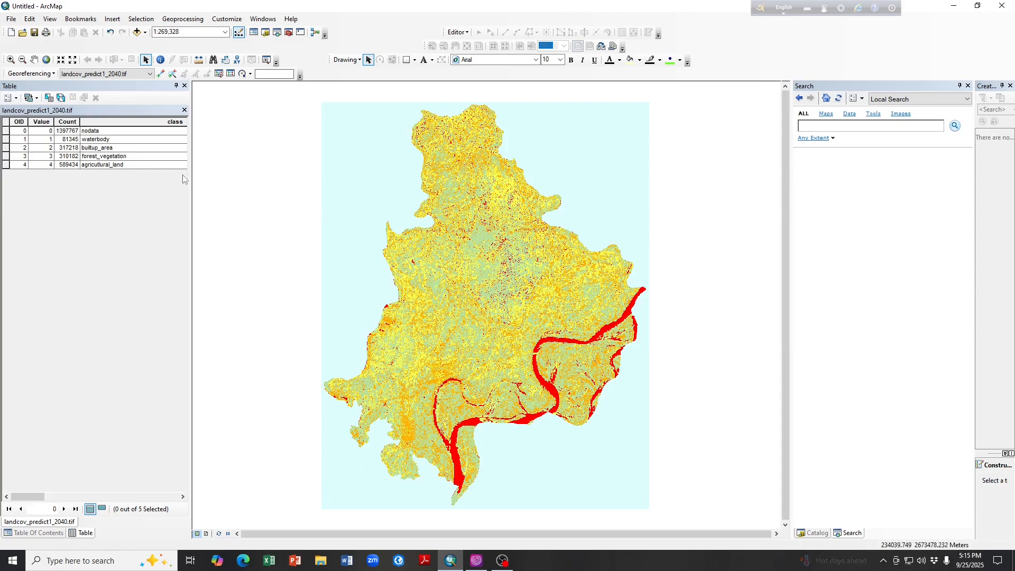
drag(421, 101, 207, 111)
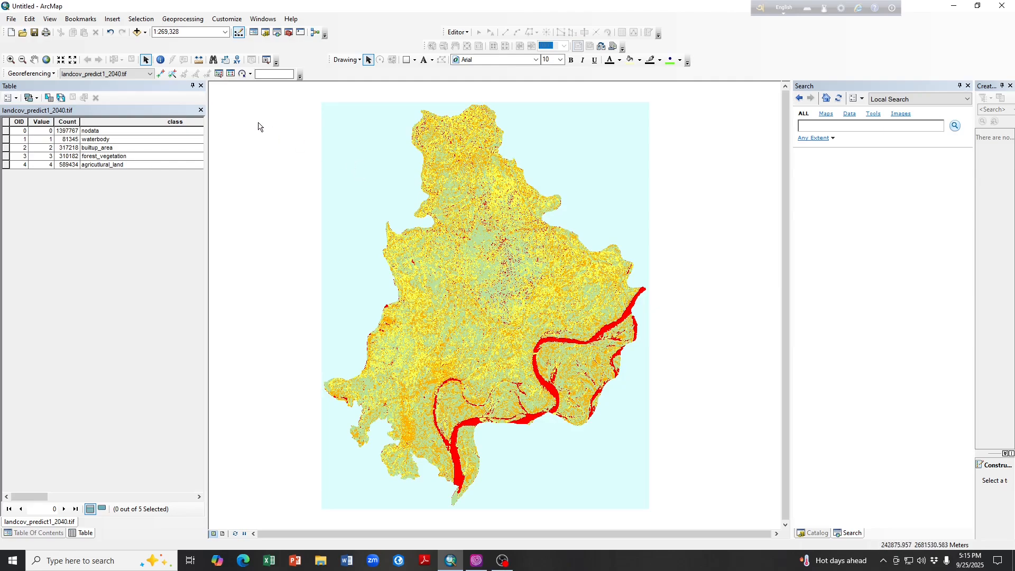
click(201, 85)
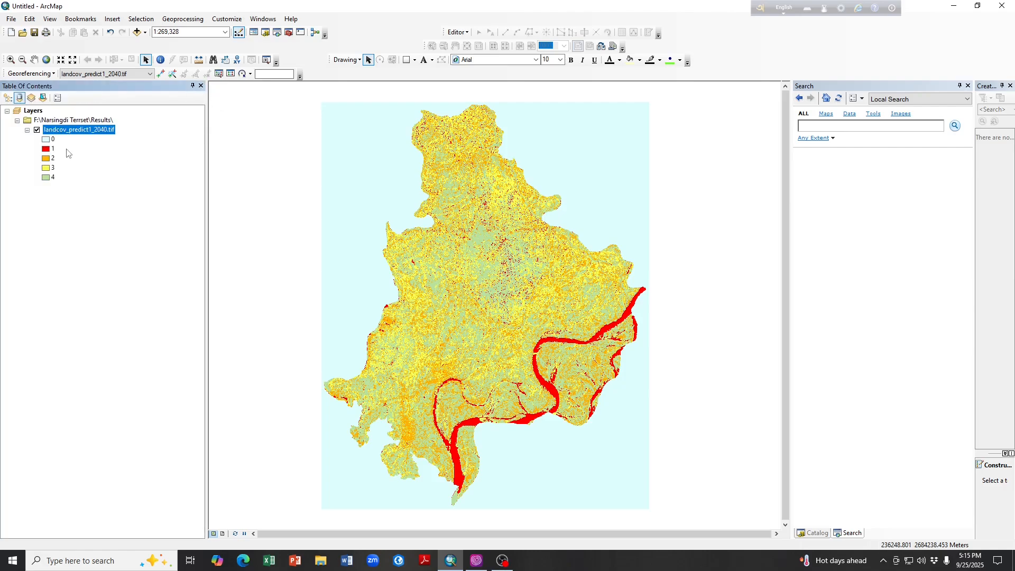
Change the fill symbol of class 0 in the landcov_predict1_2040.tif legend to light pink.
click(55, 141)
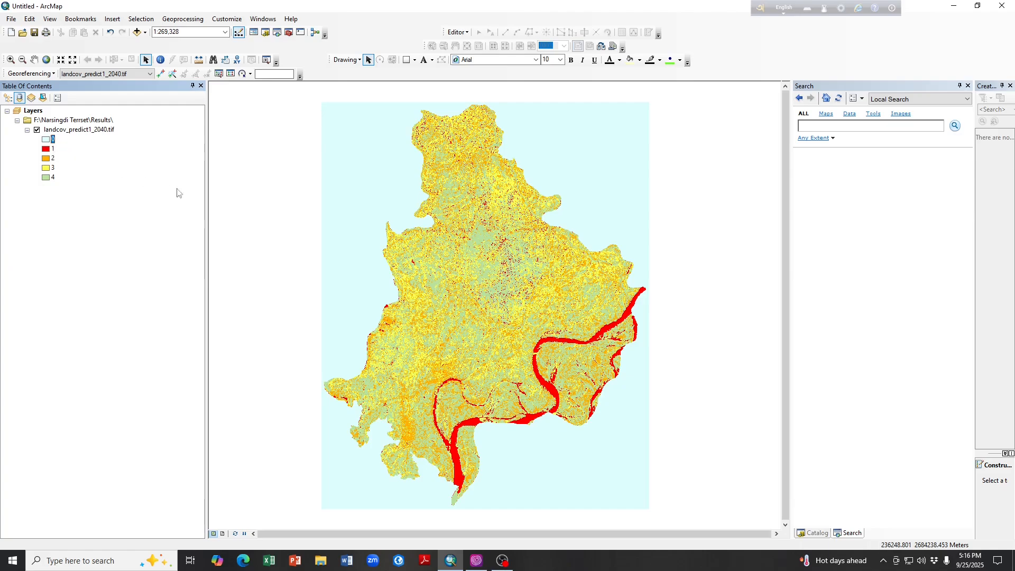
click(46, 140)
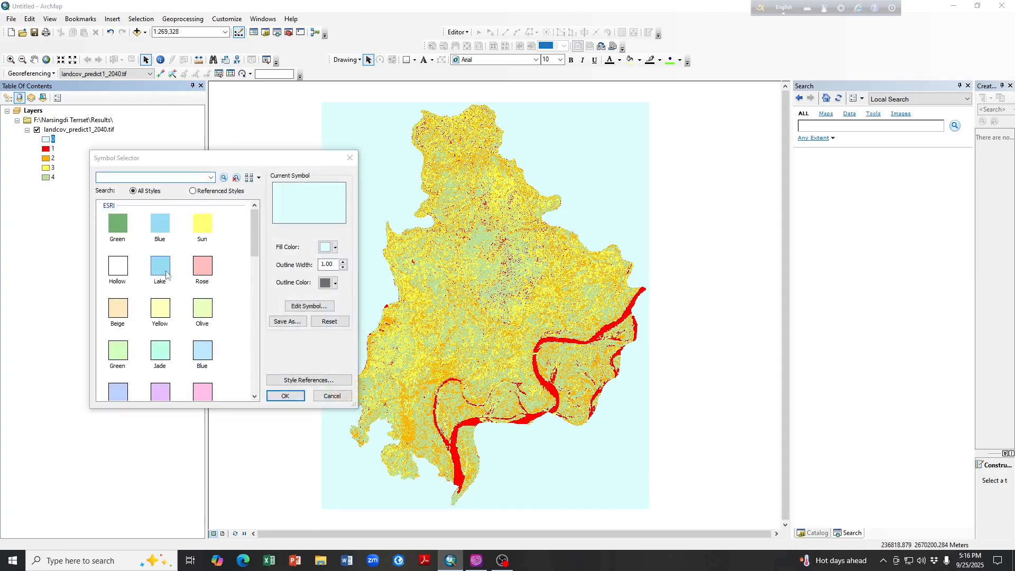
click(285, 396)
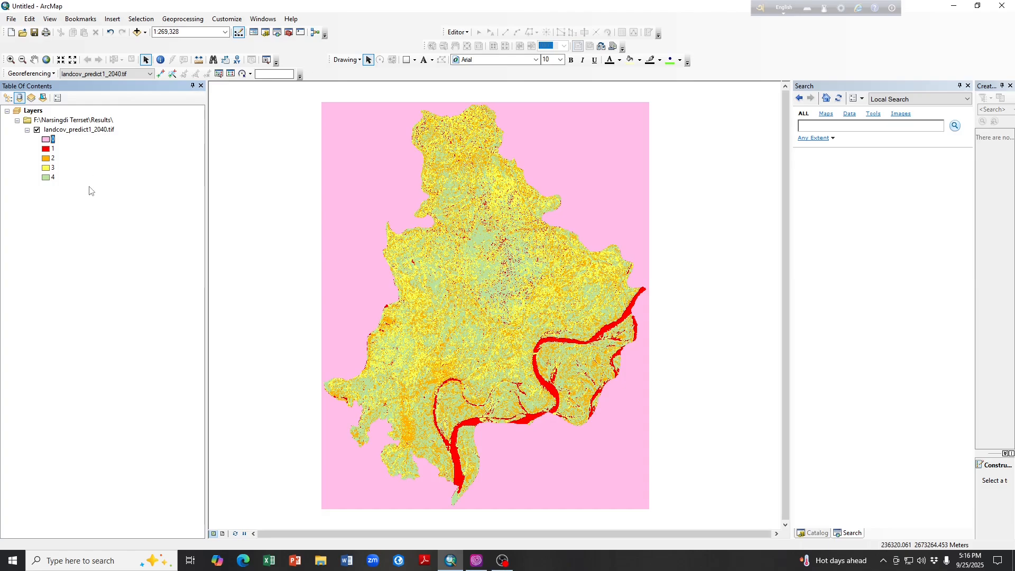
double_click(53, 141)
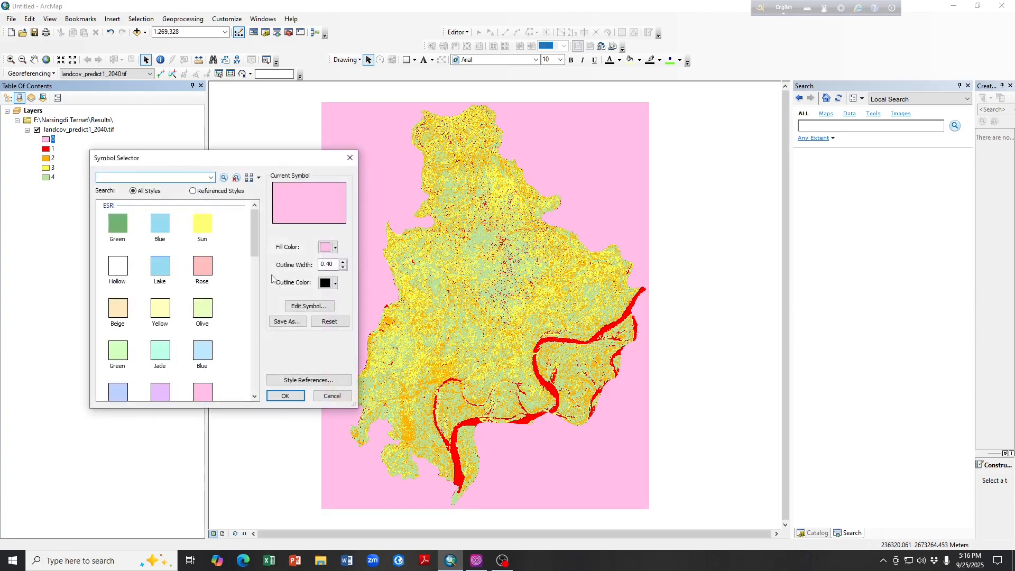
click(326, 393)
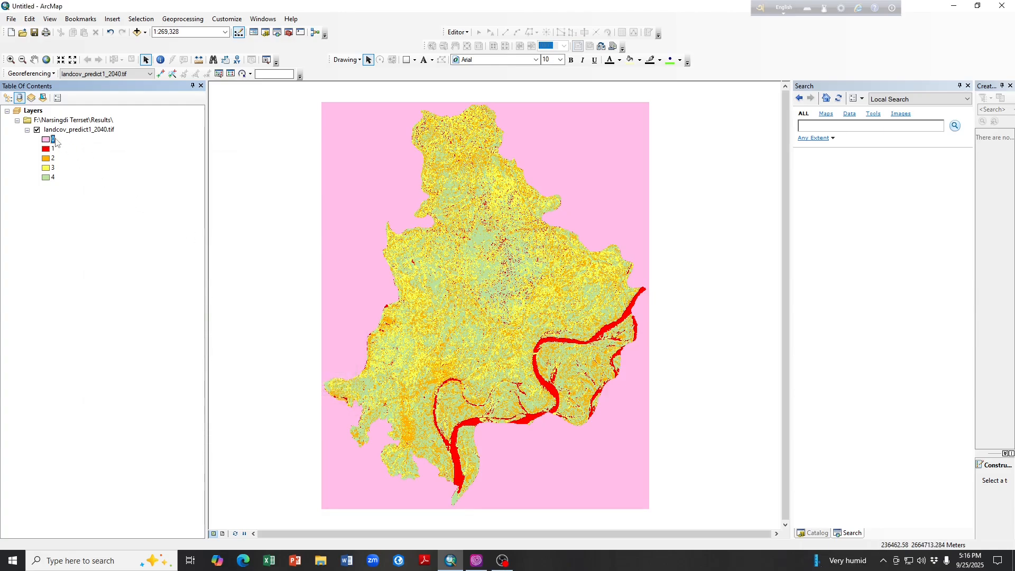
Rename the legend labels of the land cover layer: class 0 as nodata and class 1 as Waterbody.
click(55, 140)
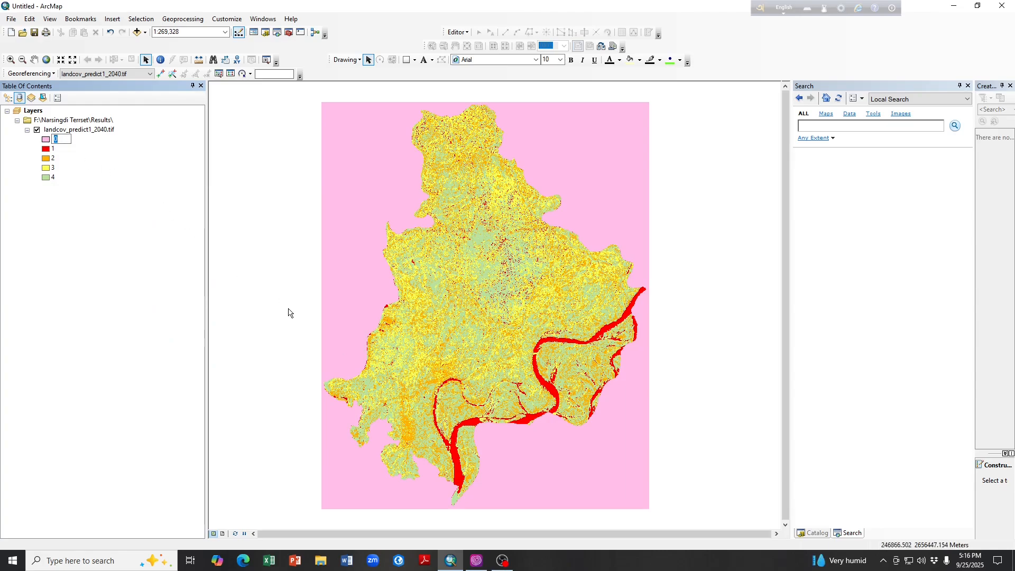
text(nodata)
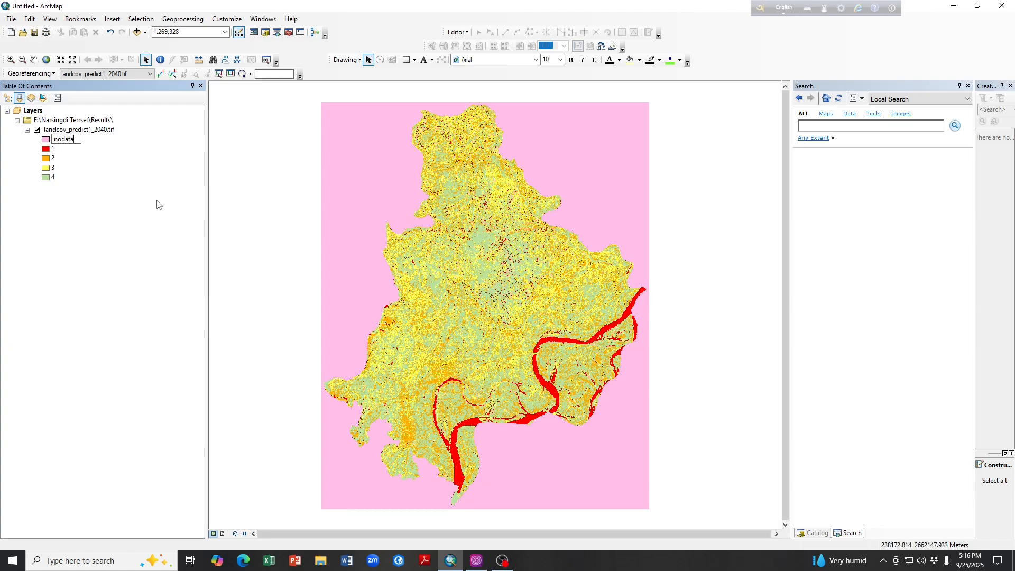
key(Return)
click(53, 149)
click(53, 150)
text(w)
key(BackSpace)
text(Waterbody)
key(Return)
Rename legend class 2 as Builtup area and class 3 as Forest Vegetation.
click(53, 160)
click(54, 160)
text(Builtup area)
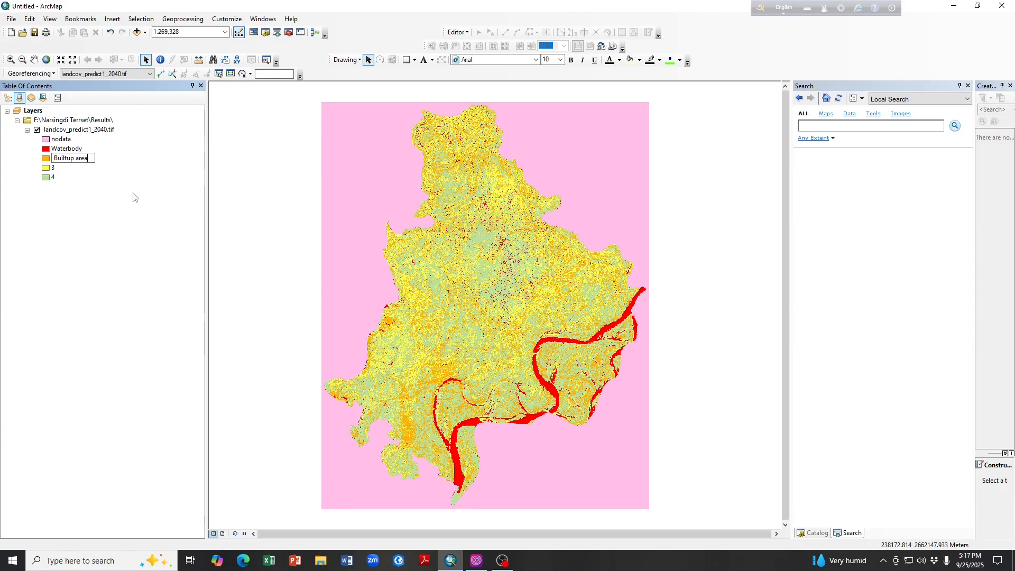
key(Return)
click(53, 168)
click(54, 170)
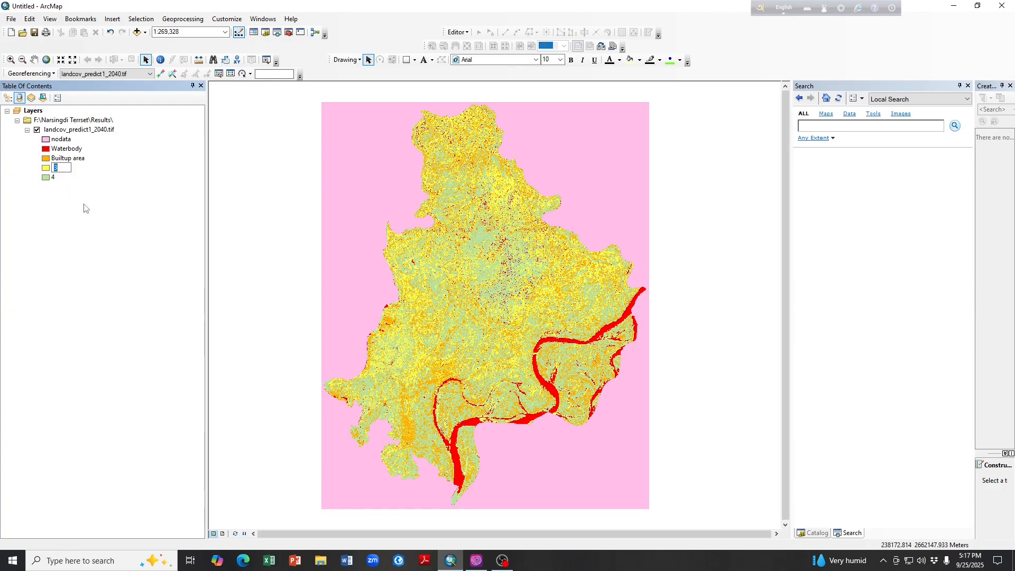
text(Forest Vegetation)
key(Return)
Rename the legend label of class 4 in the land cover layer as Agricultural land.
click(54, 178)
click(54, 178)
text(Agricultural land)
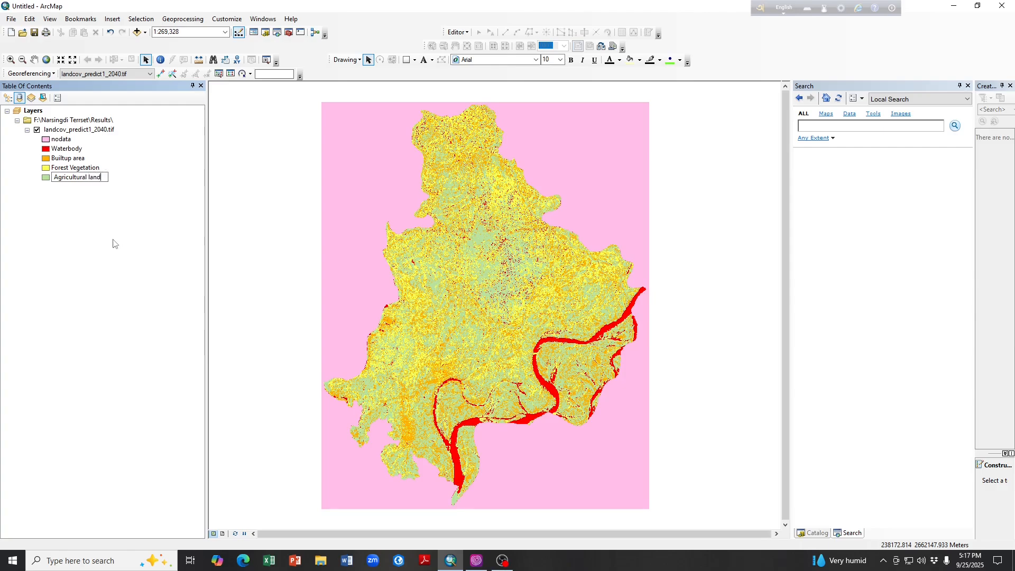
key(Return)
click(101, 232)
In layout view, insert a one-column legend for landcov_predict1_2040.tif titled LULC and place it in the data frame's lower-right corner.
click(222, 534)
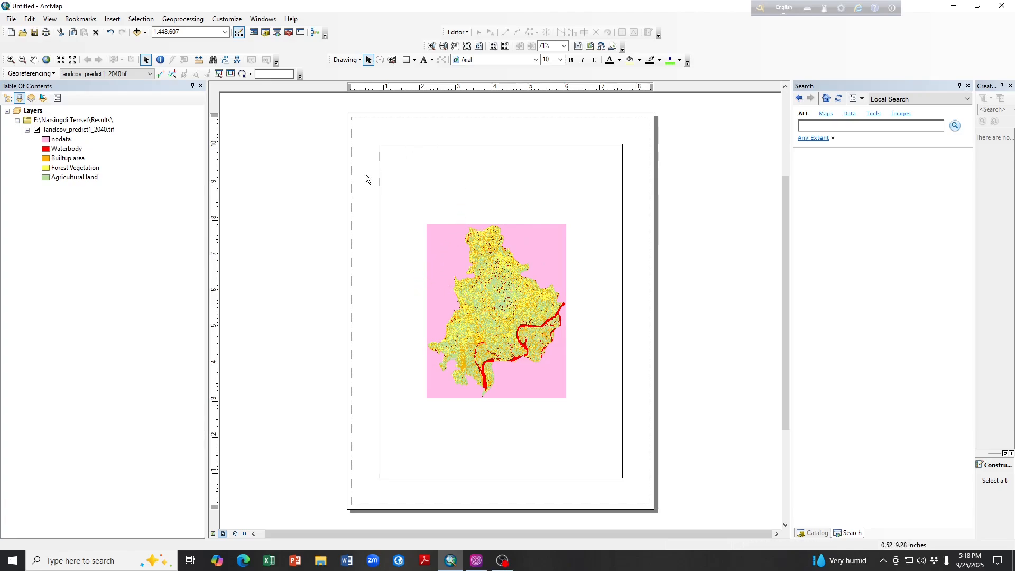
click(112, 19)
click(130, 94)
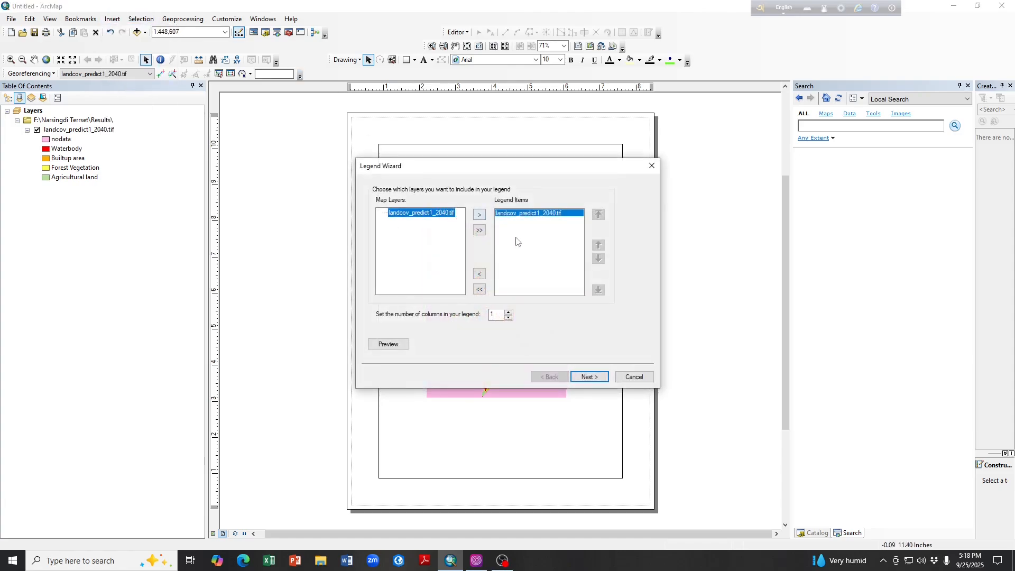
click(590, 378)
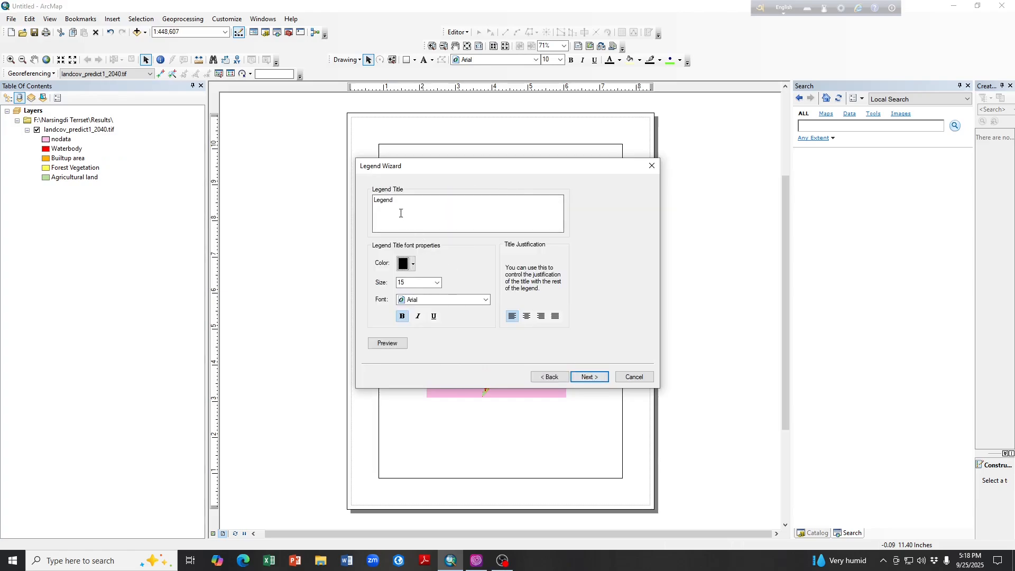
drag(394, 200, 370, 199)
text(LULC)
click(590, 377)
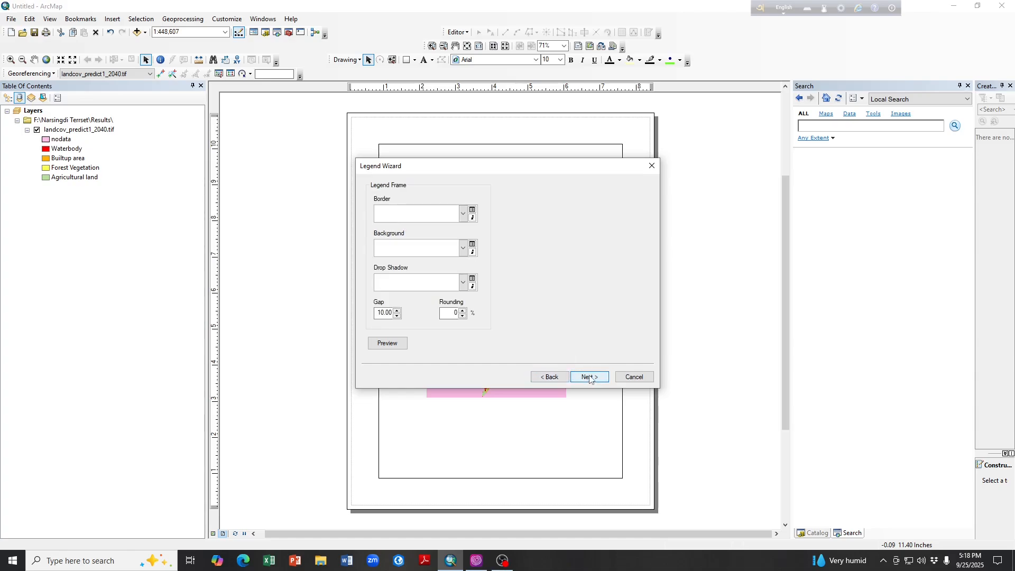
click(590, 376)
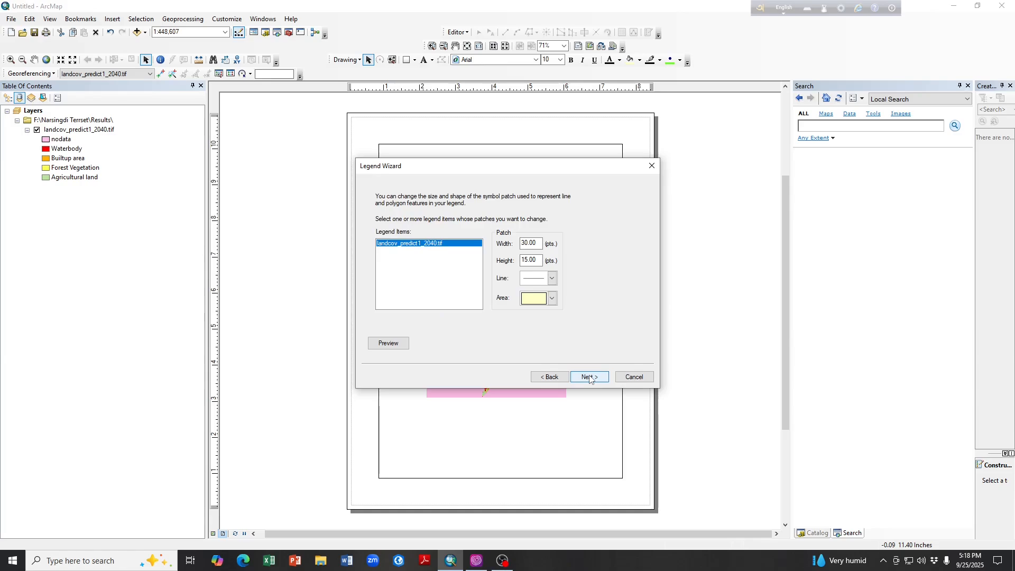
click(590, 377)
click(590, 376)
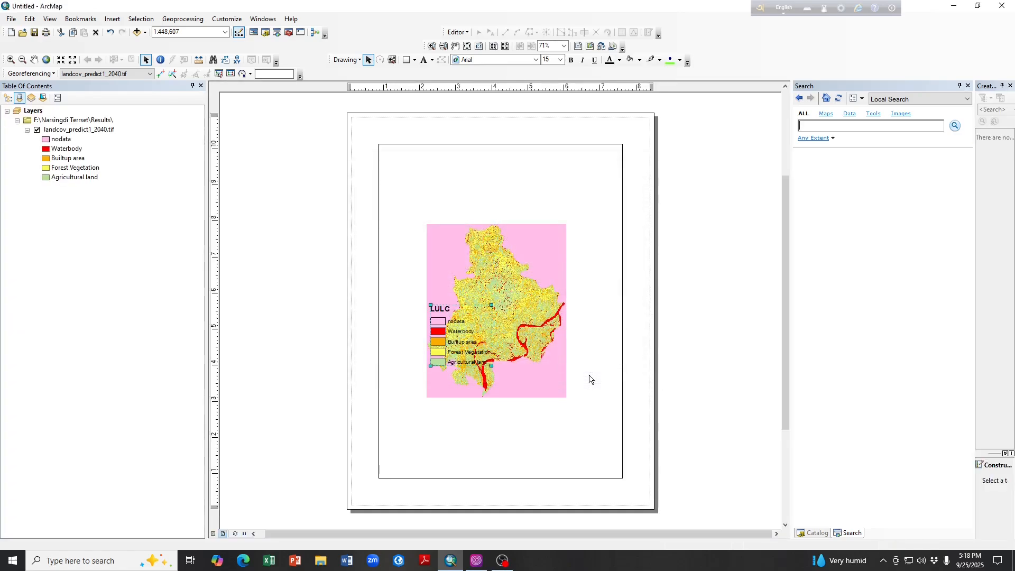
drag(458, 335, 576, 441)
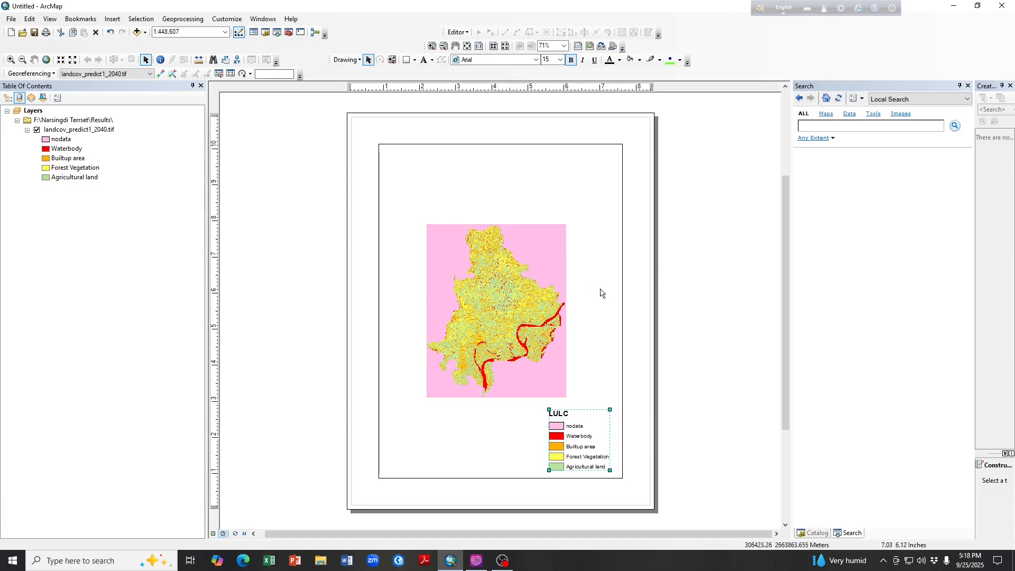
Select the data frame on the page and zoom its map out to 1:500,000.
right_click(506, 231)
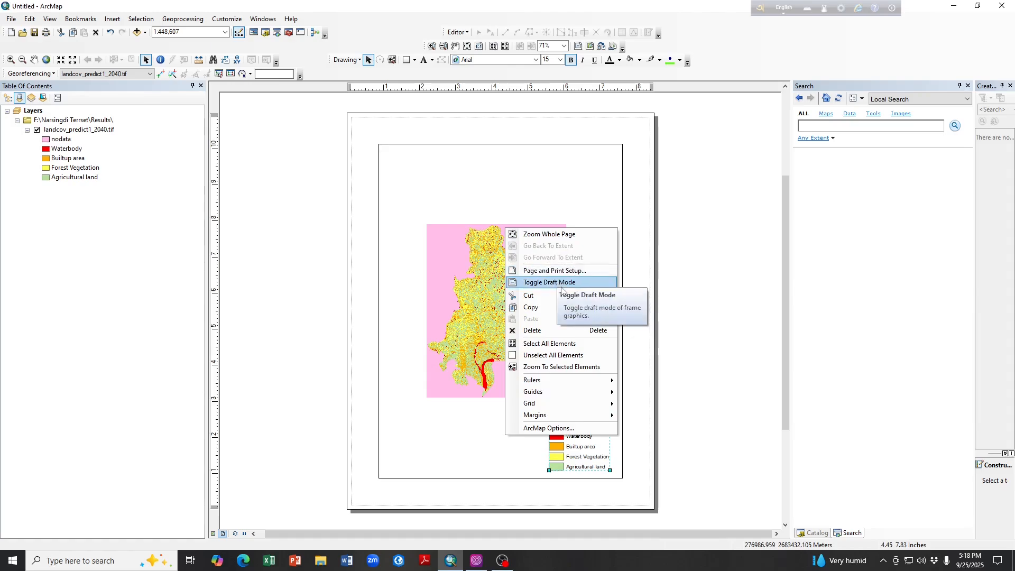
click(551, 235)
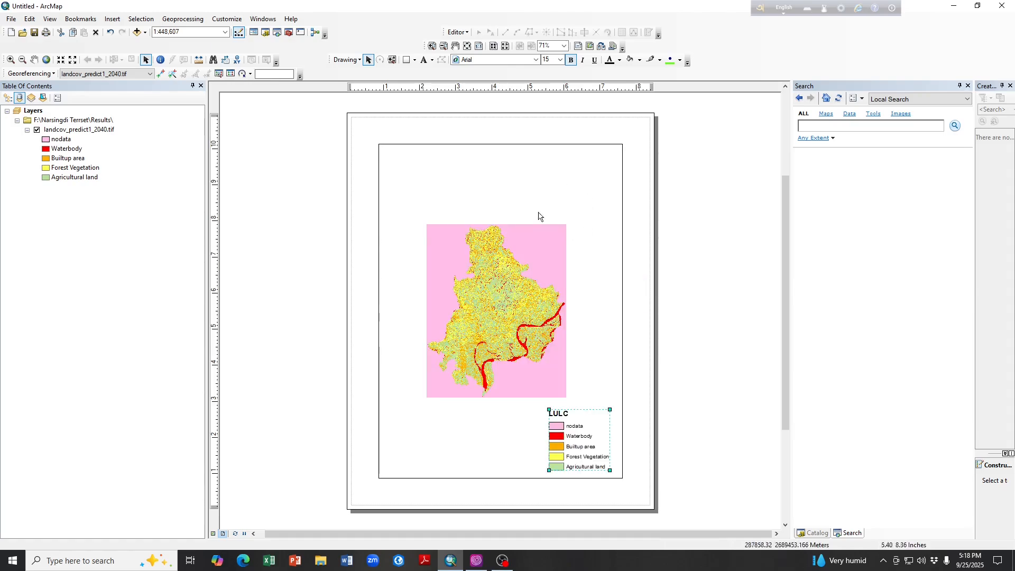
right_click(508, 229)
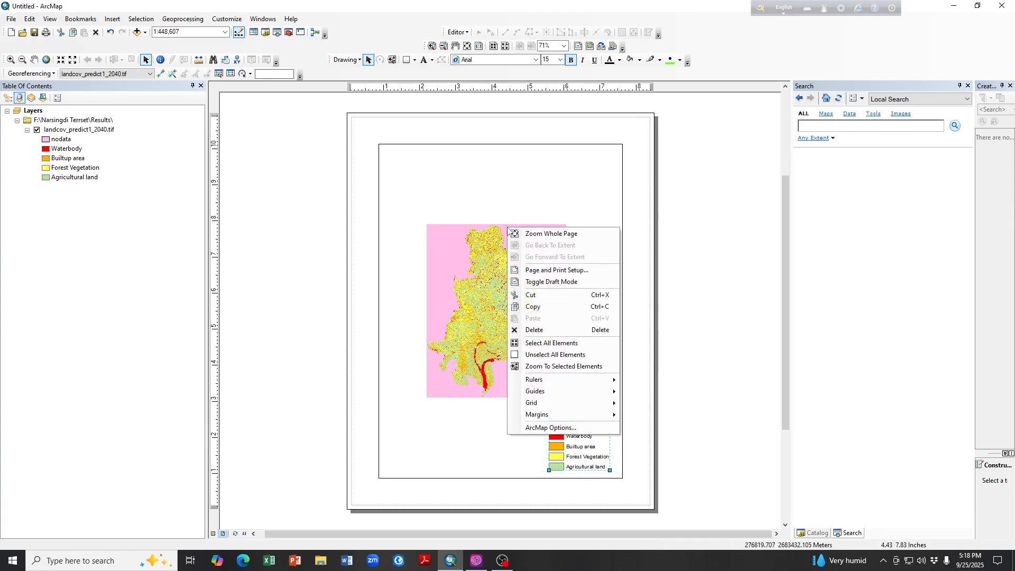
click(504, 202)
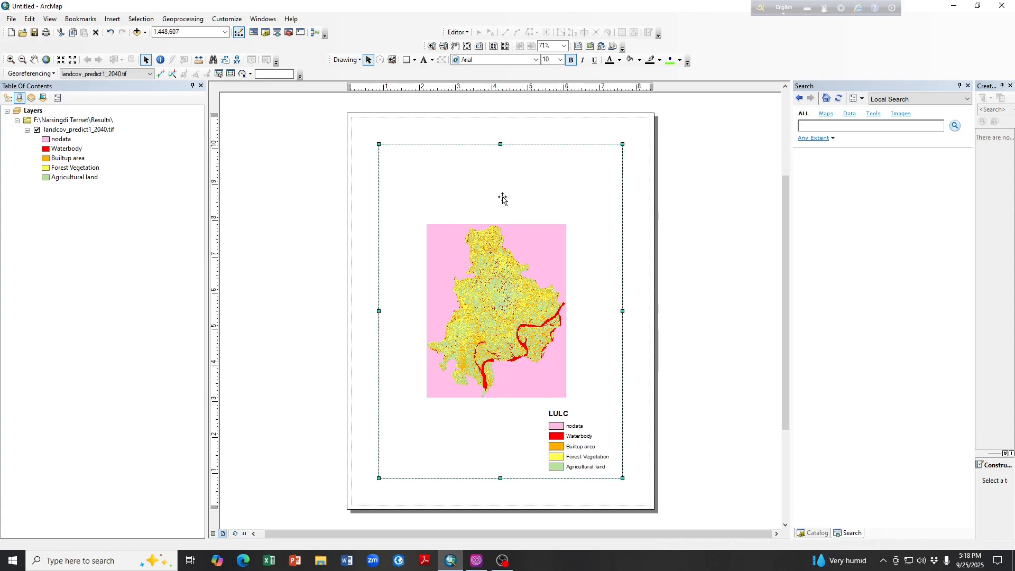
click(73, 60)
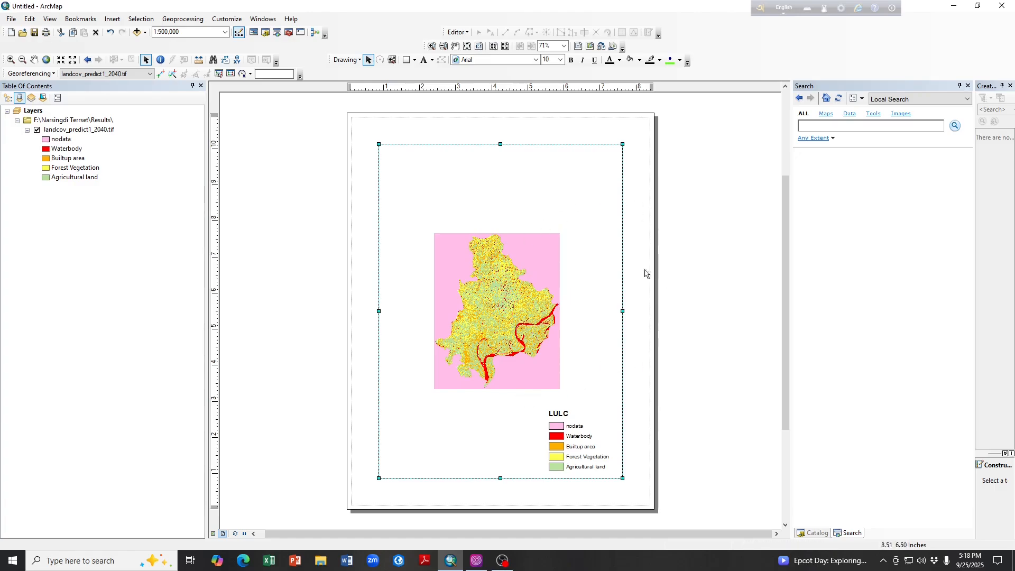
click(582, 447)
right_click(576, 441)
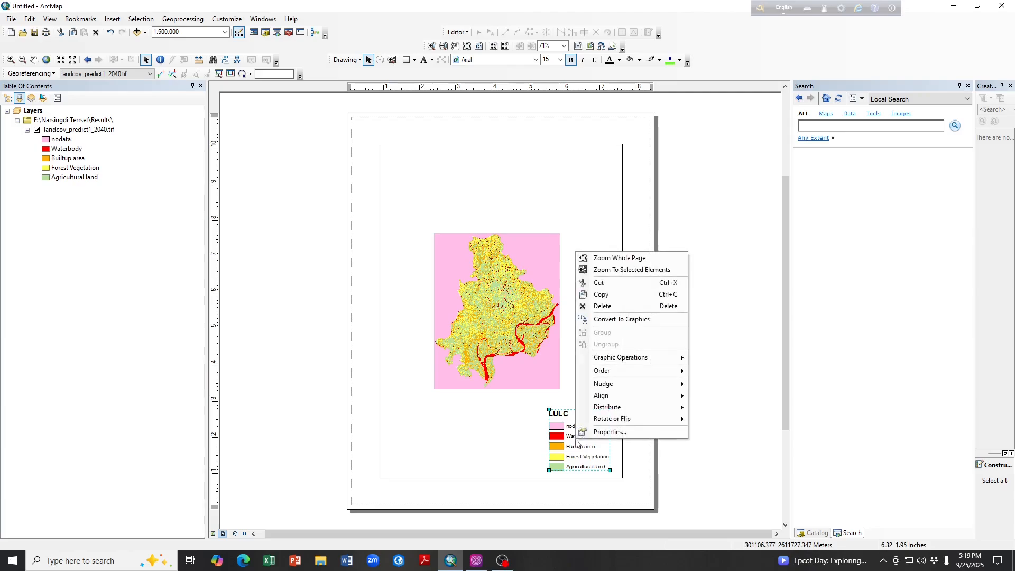
click(611, 432)
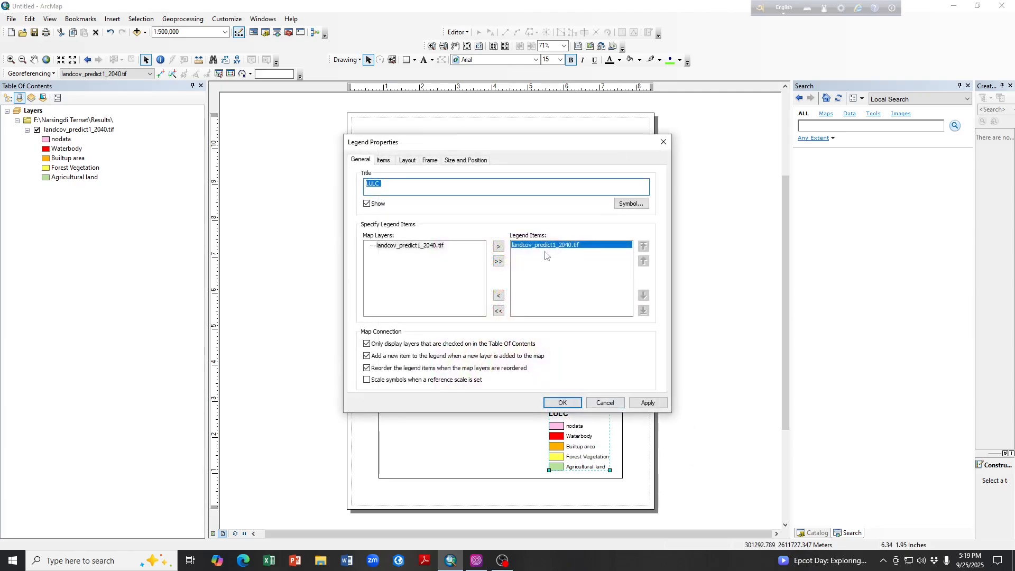
click(606, 404)
Convert the LULC legend to graphics and ungroup it into separate elements.
right_click(578, 432)
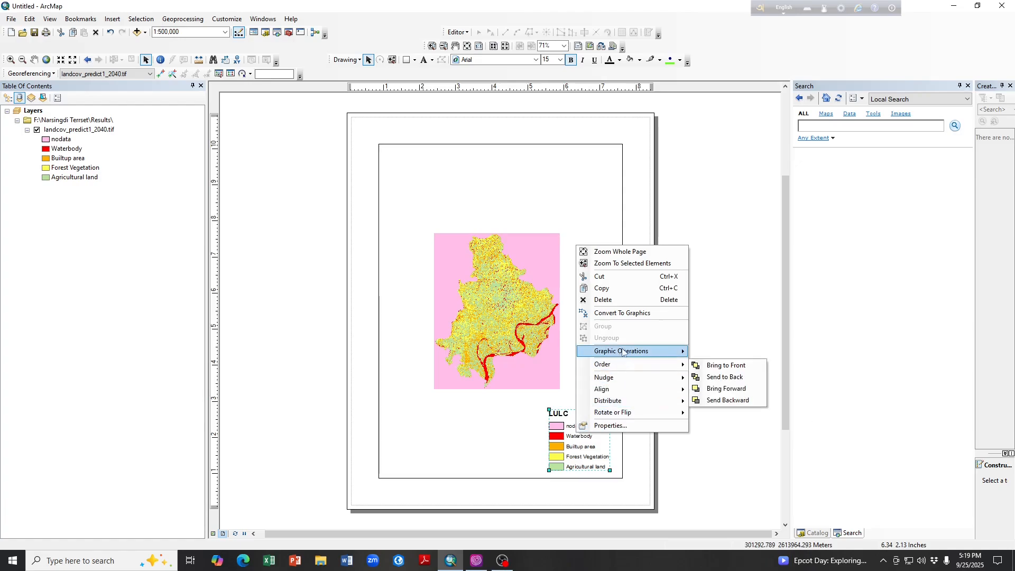
click(632, 314)
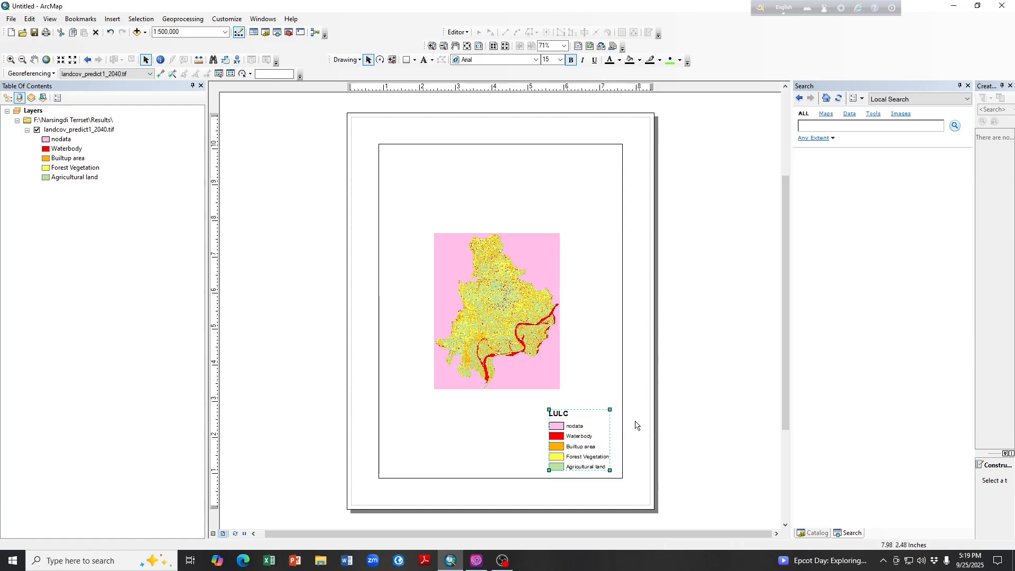
right_click(579, 434)
click(608, 336)
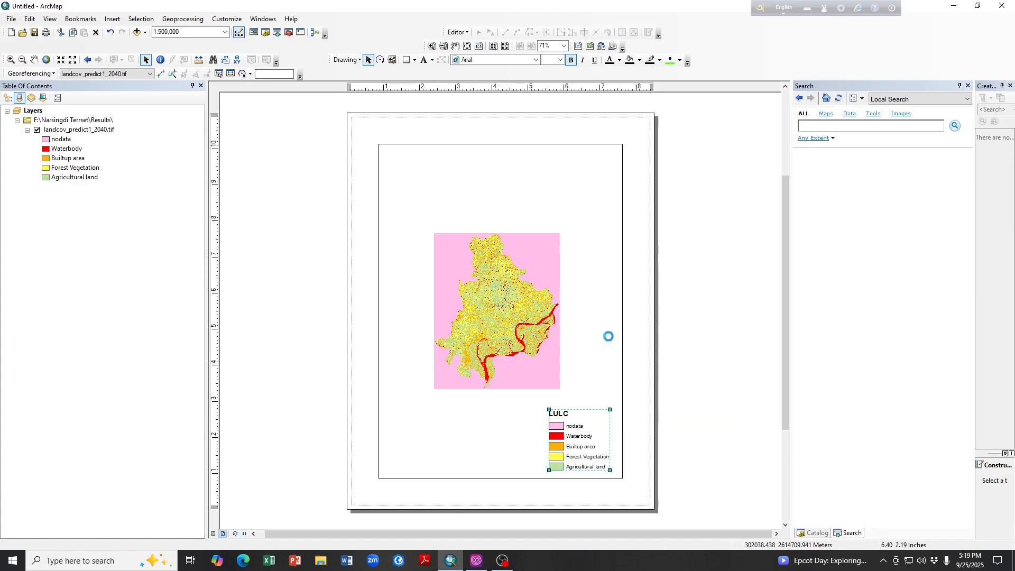
Delete the nodata entry from the ungrouped legend and move the LULC title down to just above the Waterbody entry.
click(579, 426)
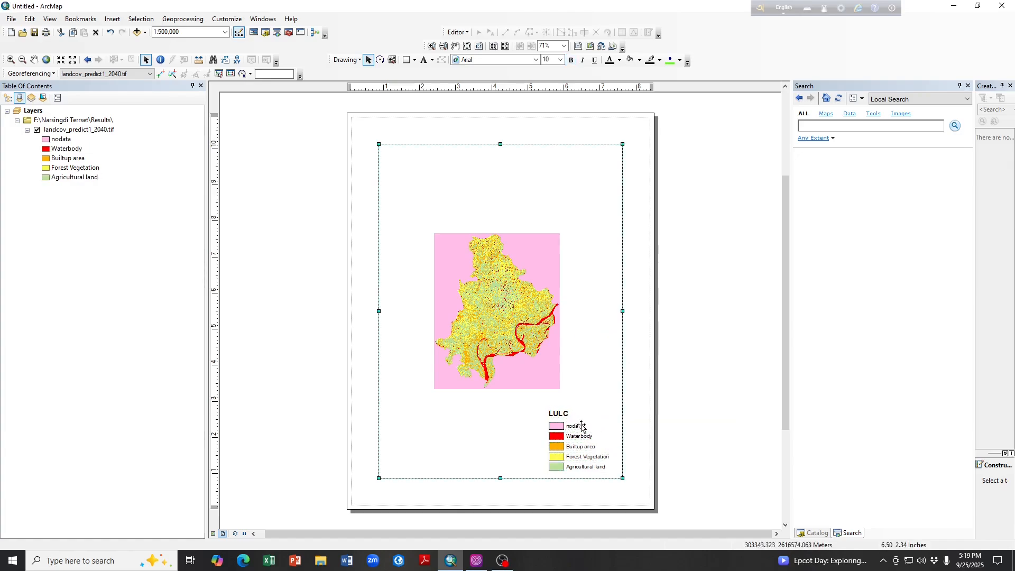
click(579, 426)
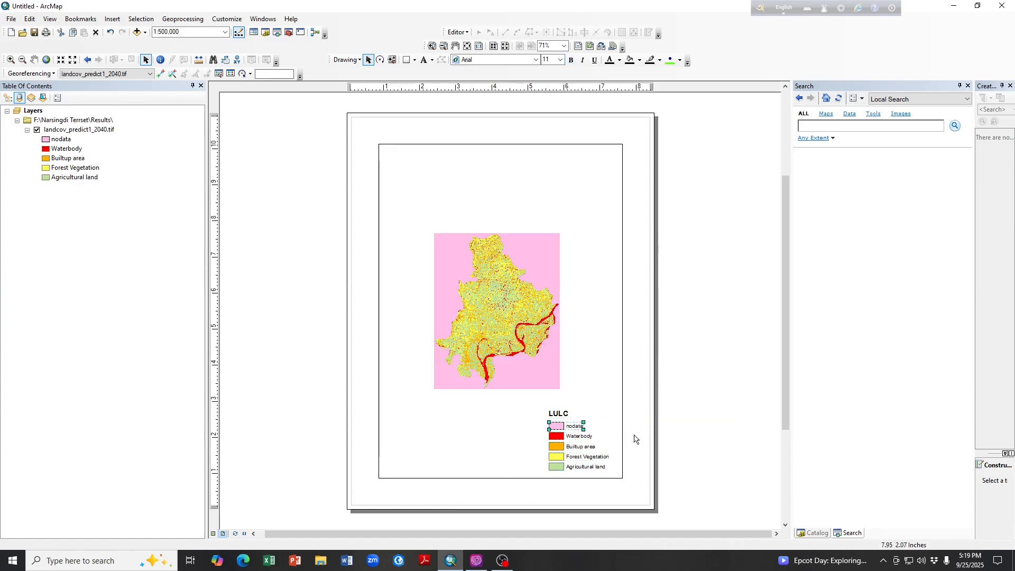
key(Delete)
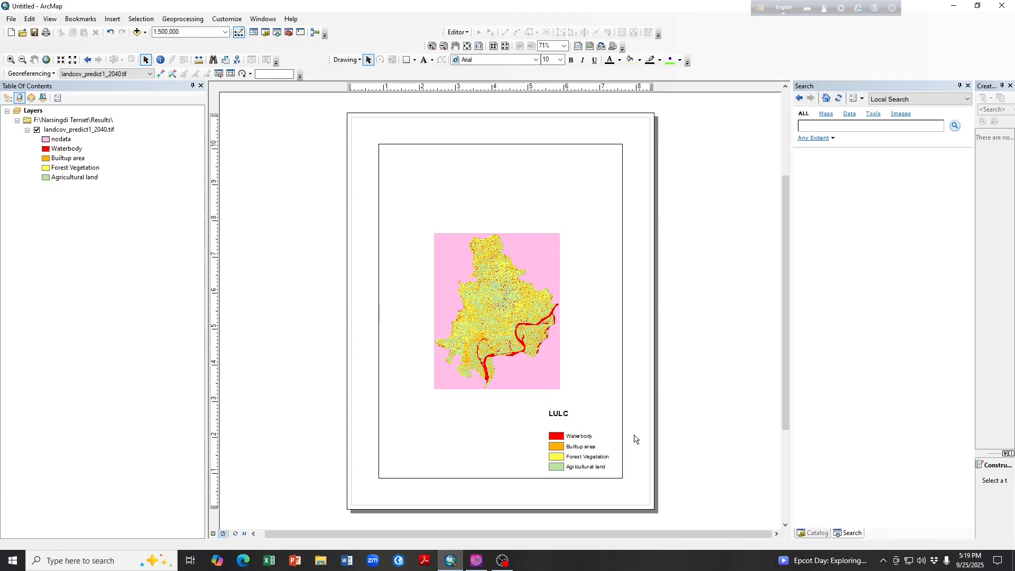
click(559, 415)
drag(560, 417, 560, 427)
click(593, 413)
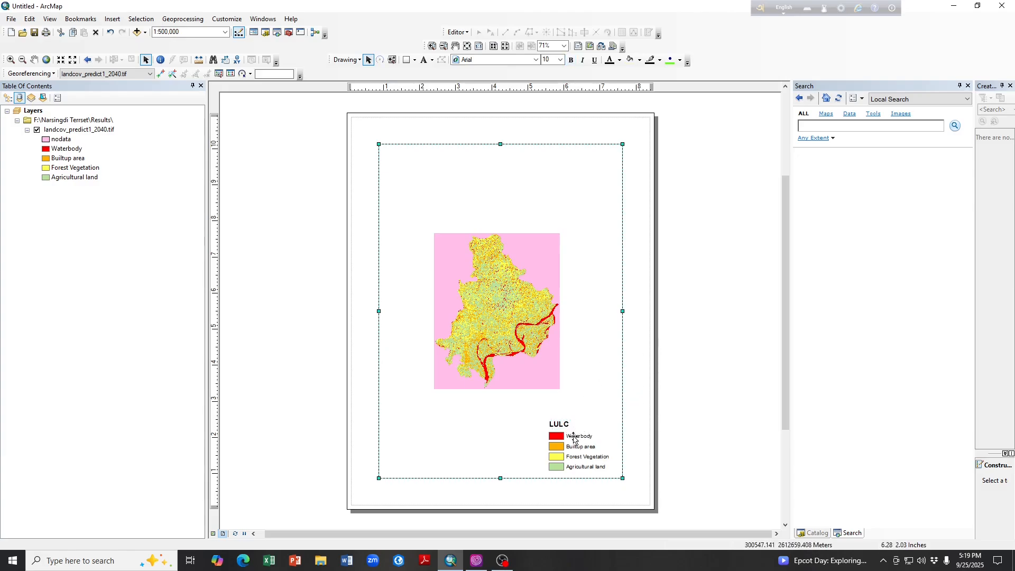
Group the LULC title with the Waterbody, Builtup area, Forest Vegetation and Agricultural land legend entries.
click(561, 426)
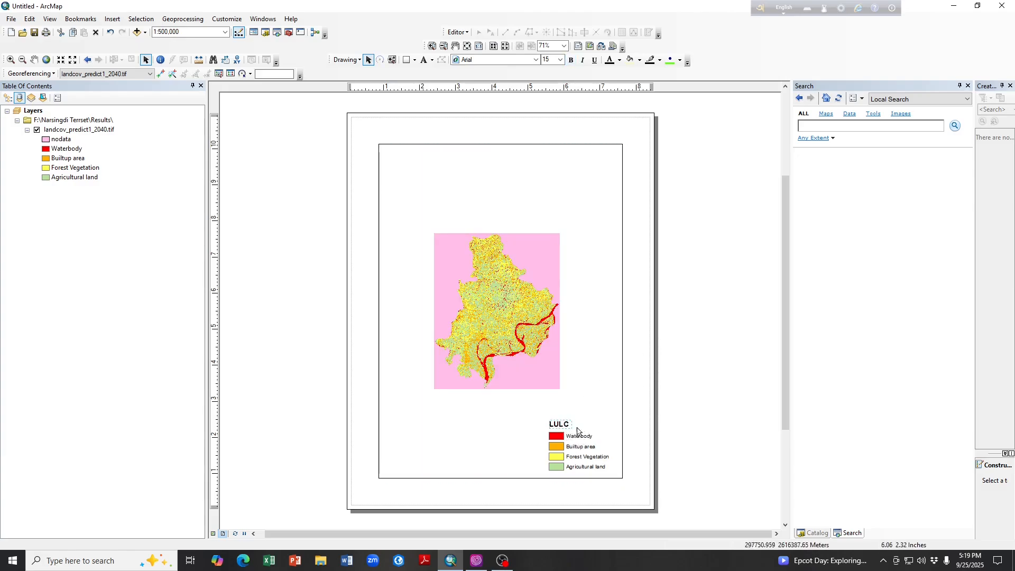
click(572, 435)
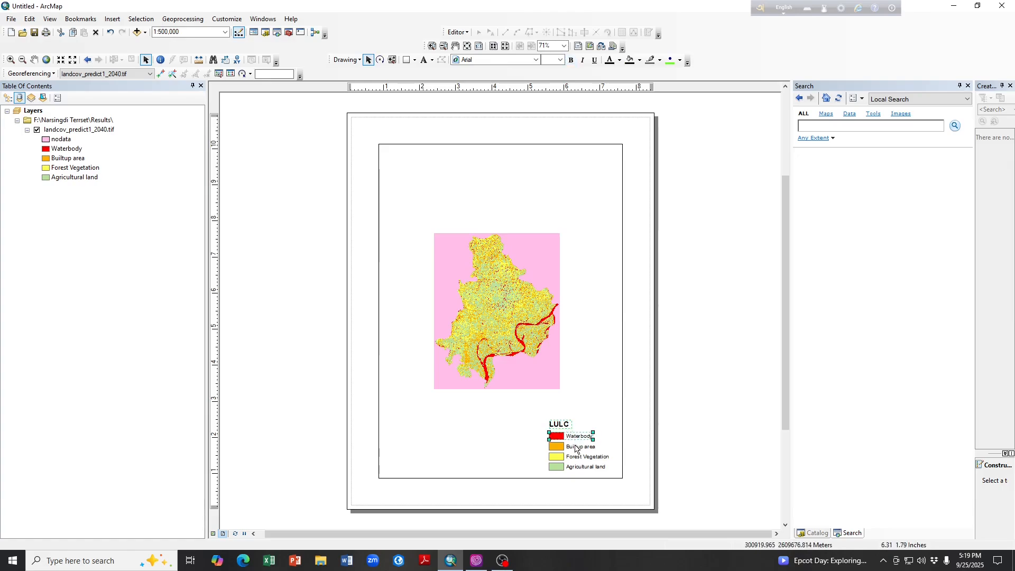
shift+click(576, 449)
shift+click(579, 457)
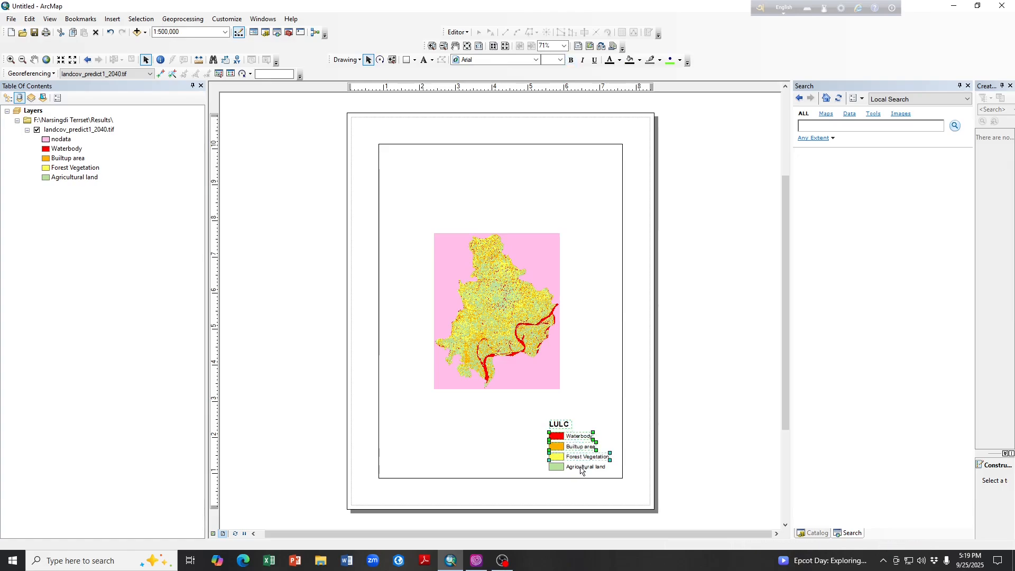
shift+click(580, 469)
right_click(570, 432)
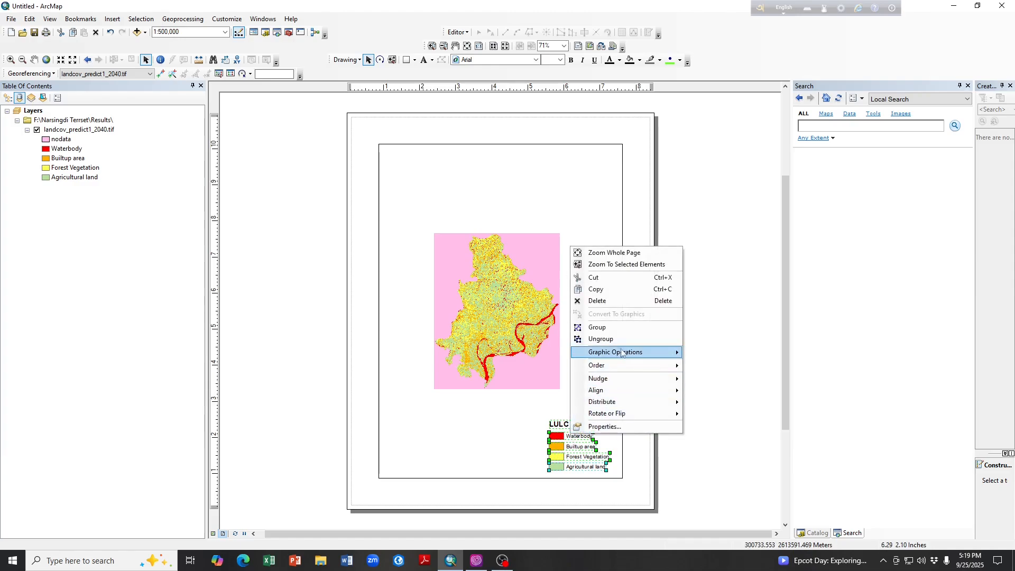
click(608, 328)
Select the data frame and zoom its map in to a scale of 1:300,000.
click(616, 415)
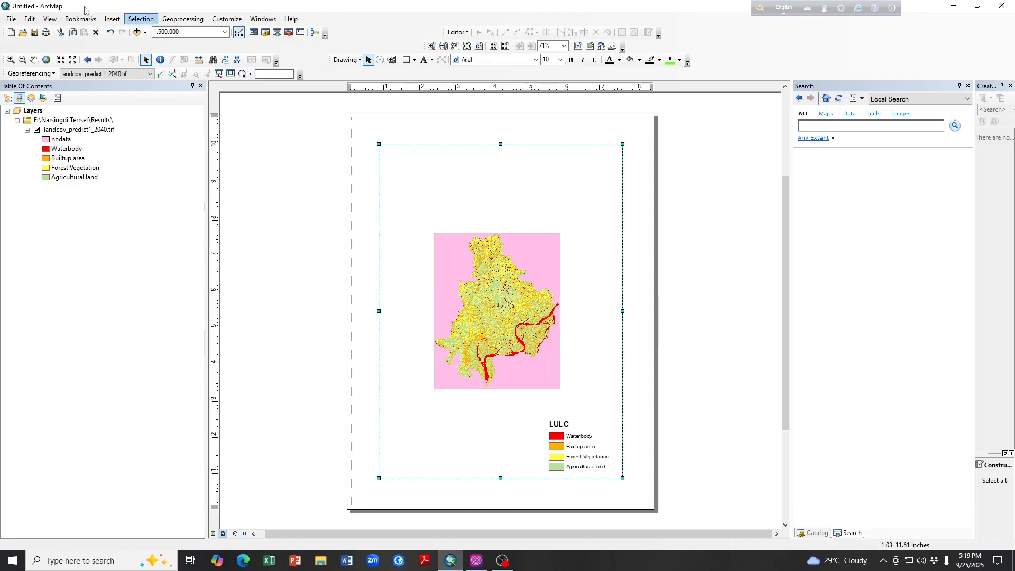
click(64, 62)
click(64, 62)
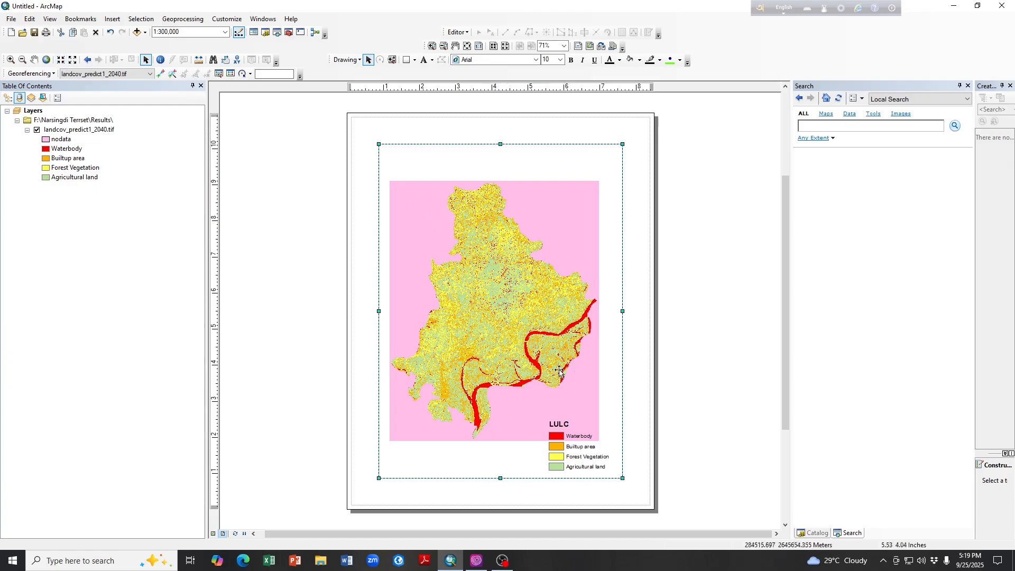
Move the data frame up on the page and extend its lower-right corner down to enclose the whole legend.
drag(552, 252, 554, 238)
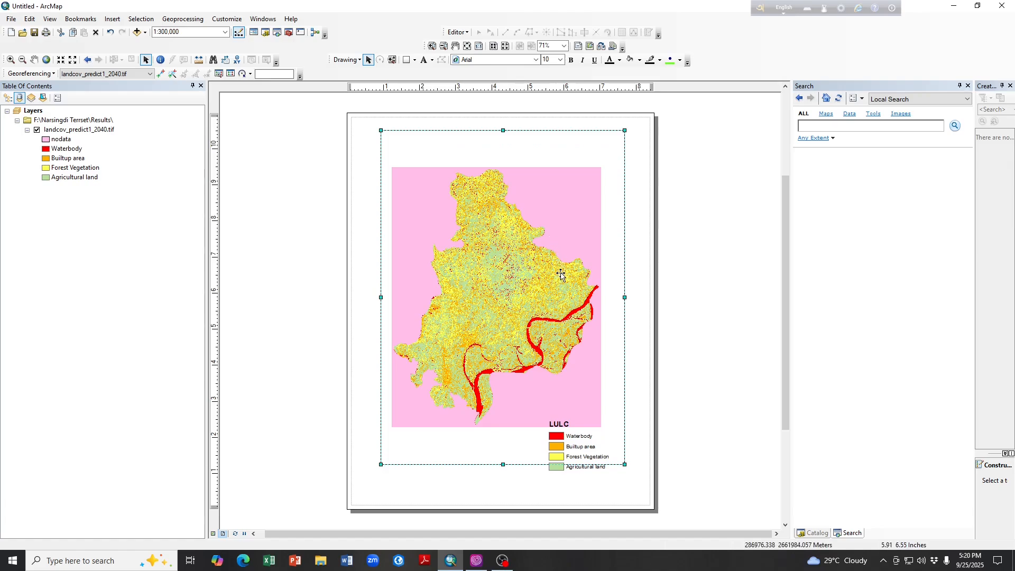
drag(560, 275, 561, 267)
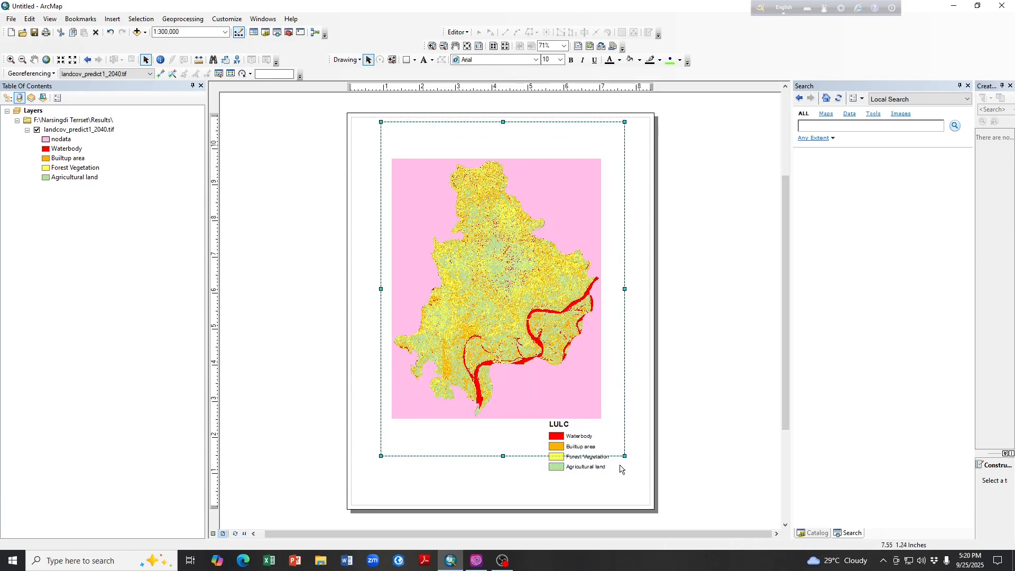
drag(625, 455, 629, 486)
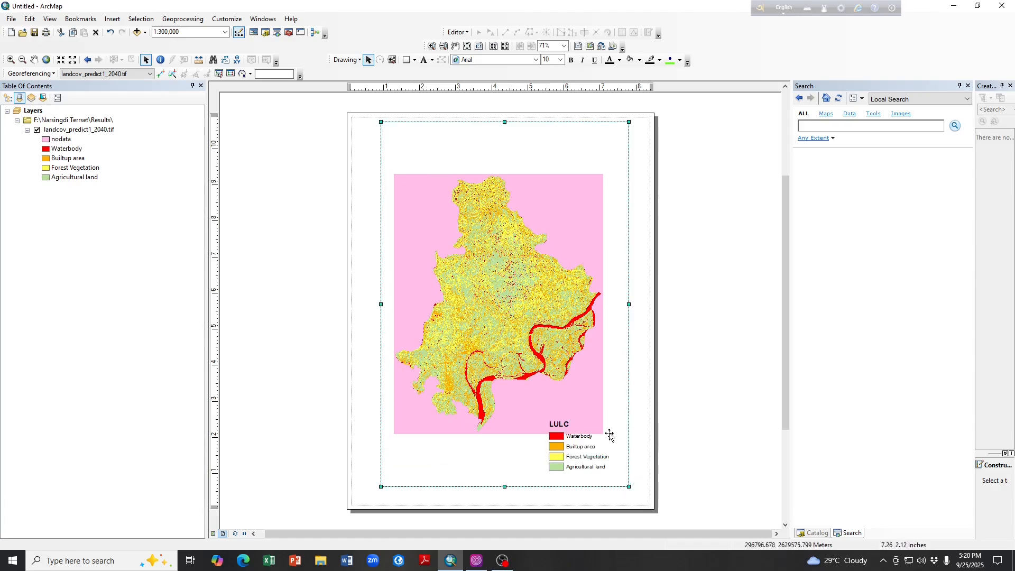
Shift the grouped LULC legend slightly down and to the right within the data frame.
drag(580, 448, 598, 459)
click(576, 449)
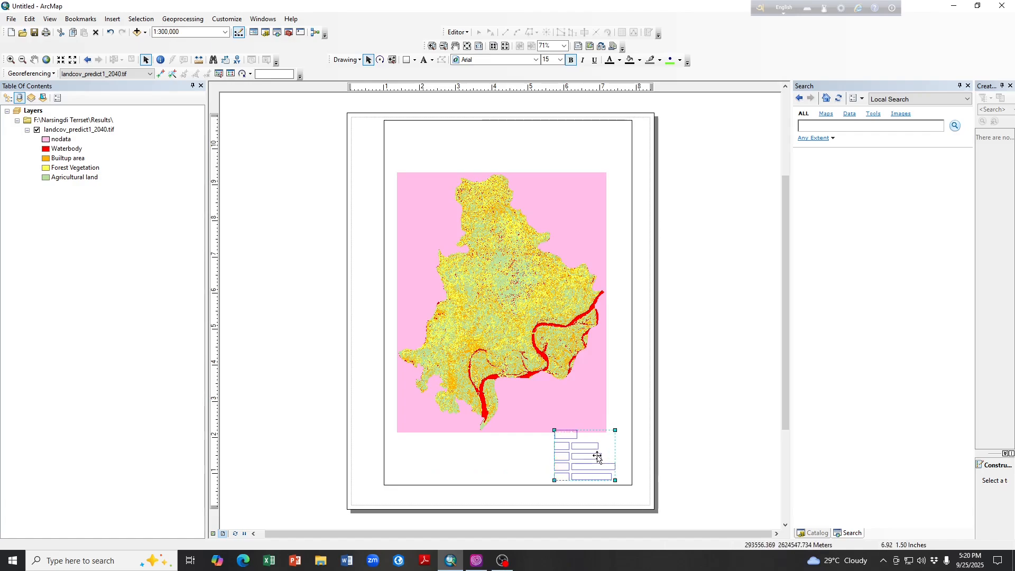